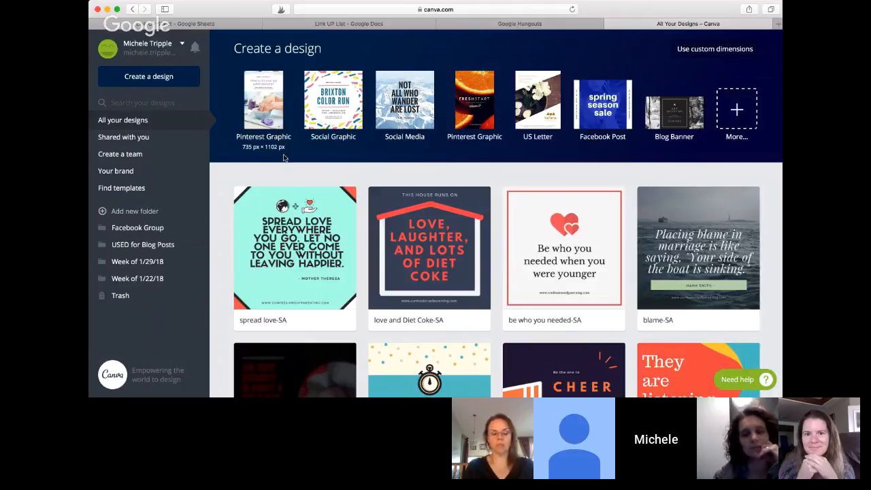
Create a new 735 × 1102 px Pinterest Graphic design and browse the available Canva layouts.
{"action": "left_click", "coordinate": [259, 111]}
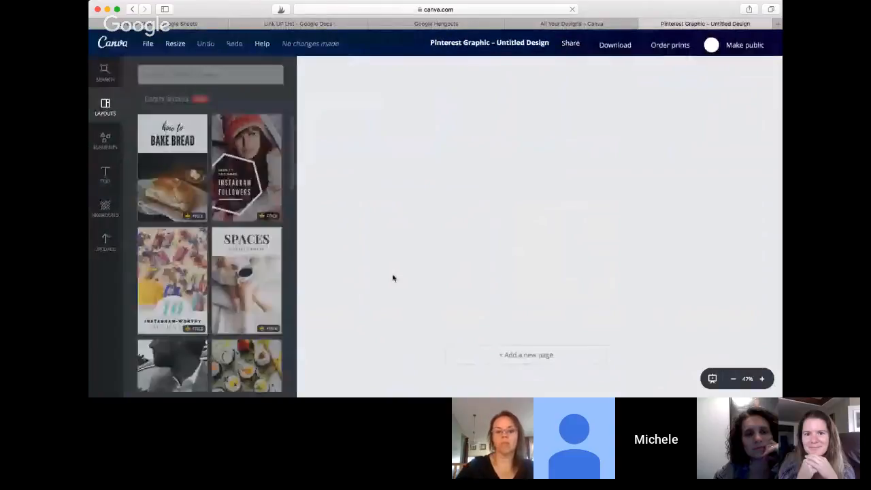
{"action": "scroll", "coordinate": [240, 250], "scroll_direction": "down", "scroll_amount": 5}
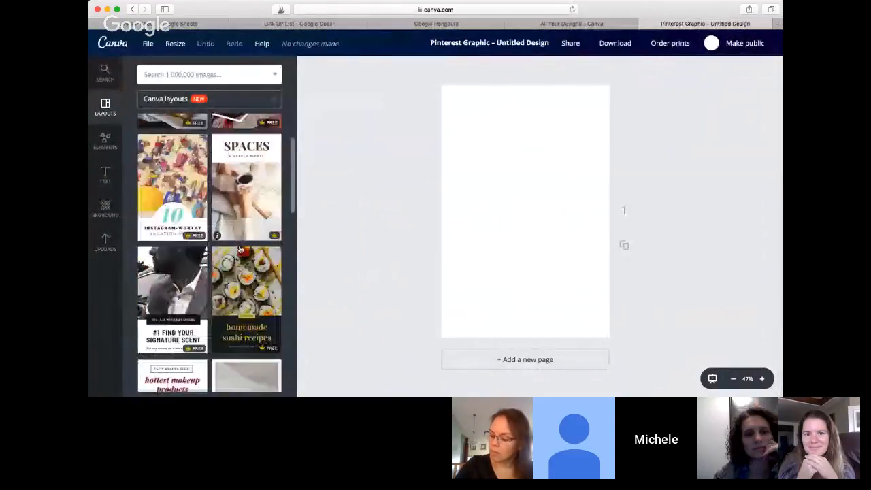
{"action": "scroll", "coordinate": [240, 250], "scroll_direction": "down", "scroll_amount": 4}
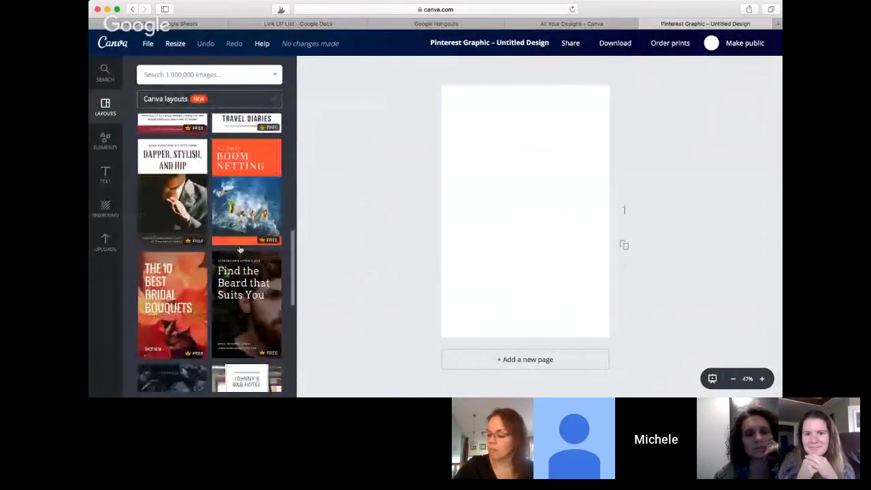
{"action": "scroll", "coordinate": [240, 250], "scroll_direction": "down", "scroll_amount": 4}
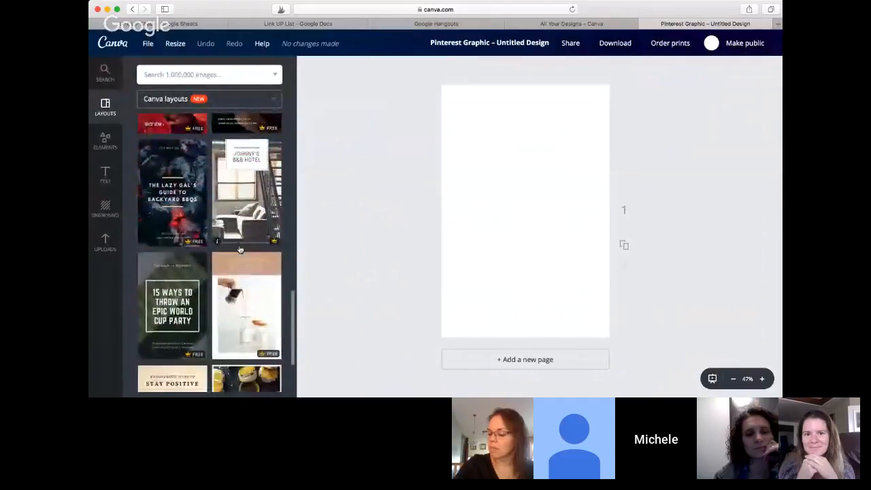
{"action": "scroll", "coordinate": [240, 250], "scroll_direction": "down", "scroll_amount": 5}
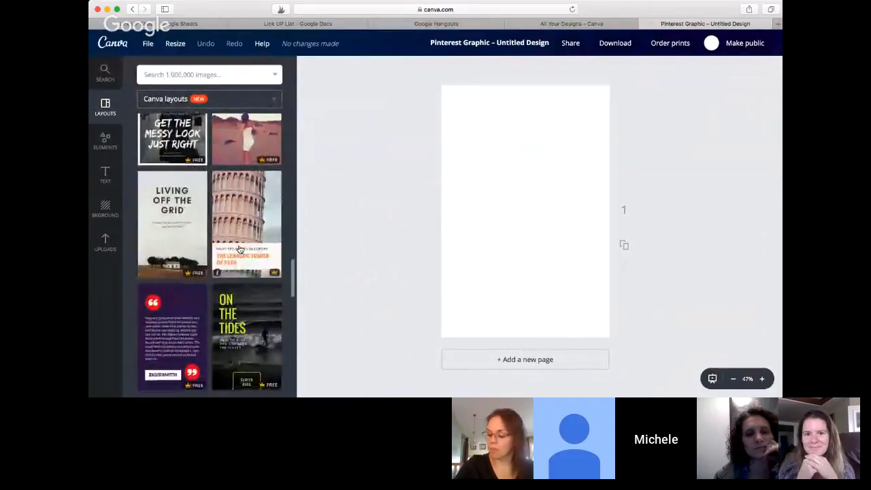
{"action": "scroll", "coordinate": [239, 250], "scroll_direction": "down", "scroll_amount": 3}
{"action": "scroll", "coordinate": [239, 250], "scroll_direction": "down", "scroll_amount": 3}
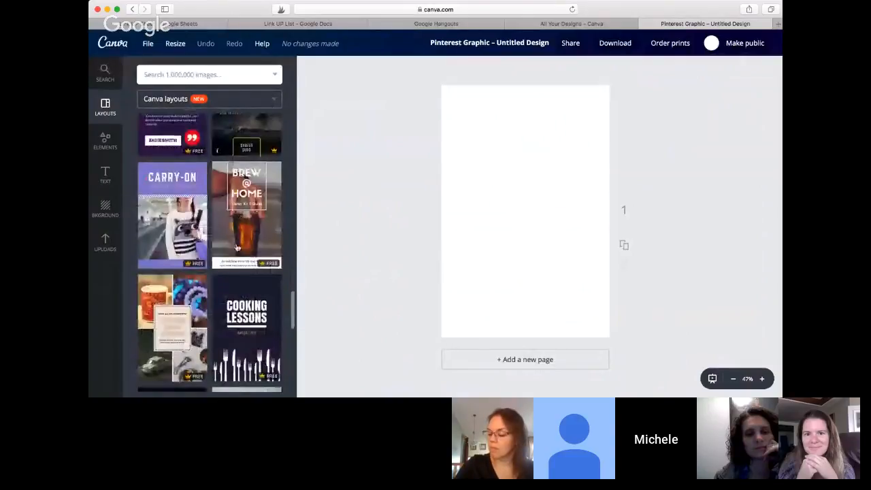
Apply the pale lavender patterned background to the blank page.
{"action": "left_click", "coordinate": [100, 213]}
{"action": "scroll", "coordinate": [215, 222], "scroll_direction": "down", "scroll_amount": 10}
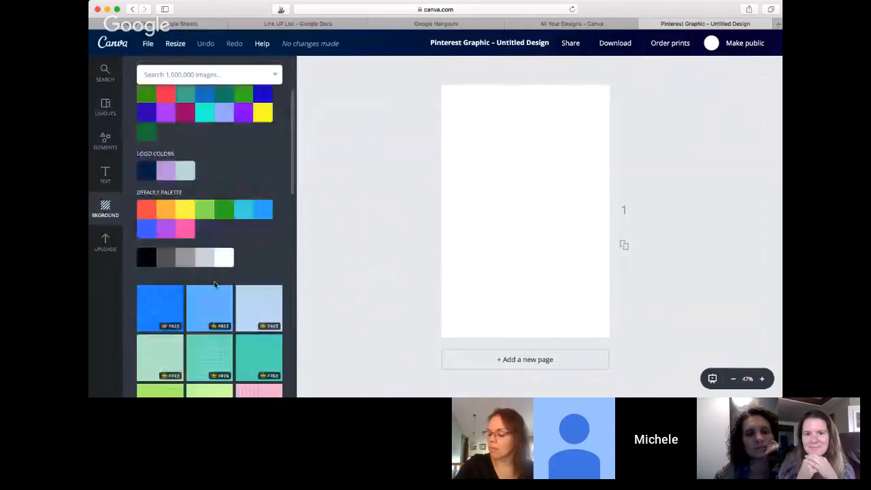
{"action": "left_click", "coordinate": [216, 222]}
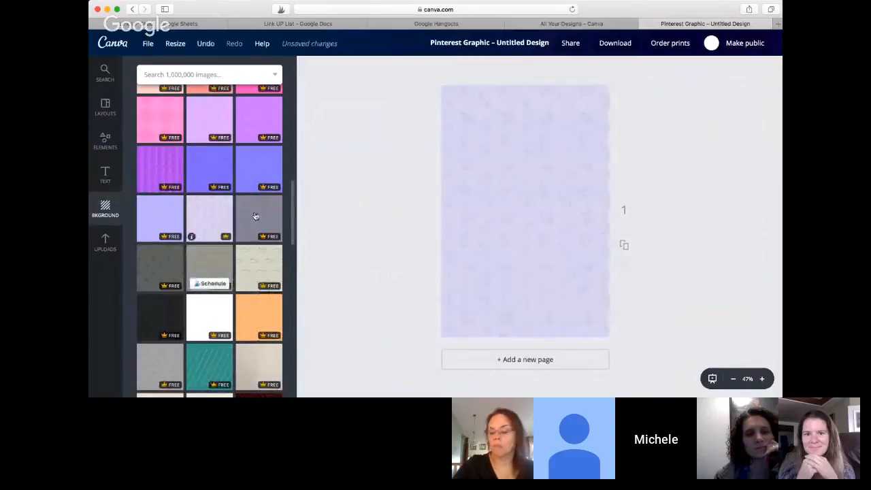
{"action": "scroll", "coordinate": [210, 204], "scroll_direction": "up", "scroll_amount": 10}
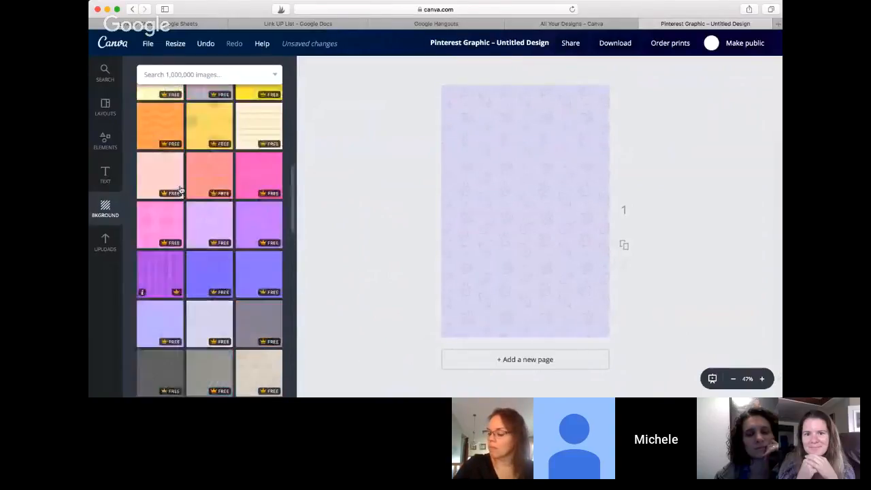
Apply the blue "staten island" travel guide layout with the Statue of Liberty photo to the page.
{"action": "left_click", "coordinate": [105, 109]}
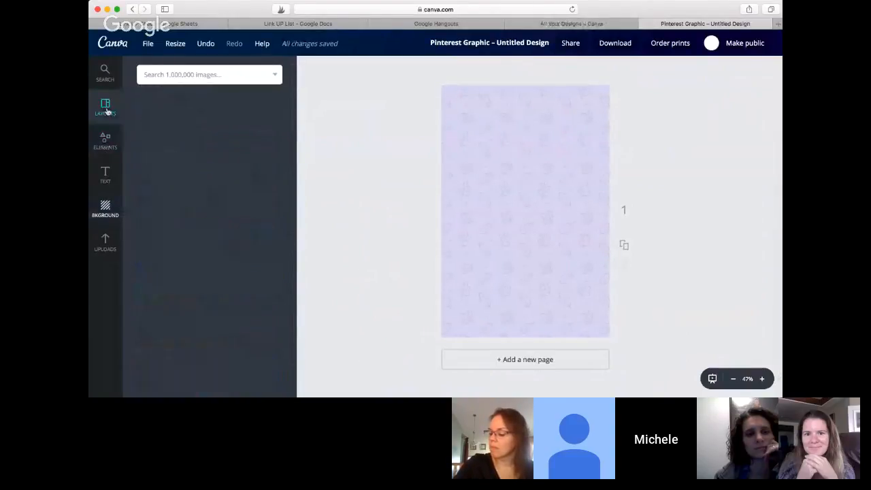
{"action": "scroll", "coordinate": [194, 202], "scroll_direction": "down", "scroll_amount": 2}
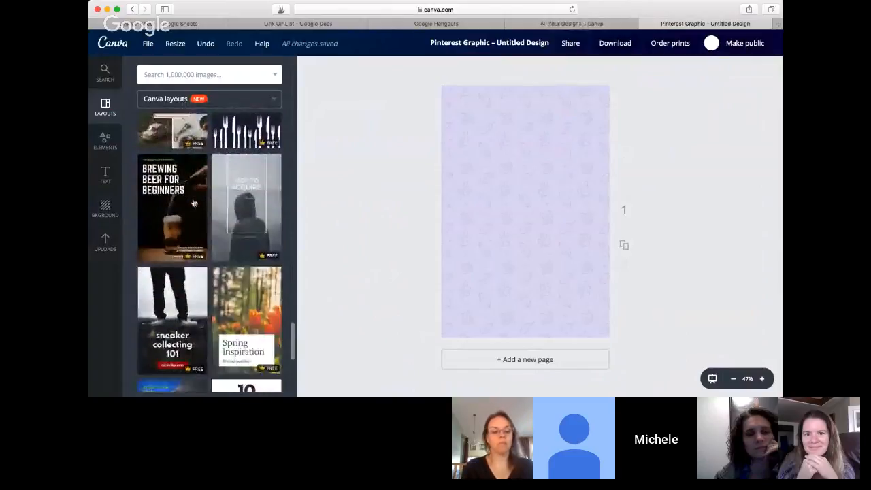
{"action": "scroll", "coordinate": [194, 202], "scroll_direction": "down", "scroll_amount": 1}
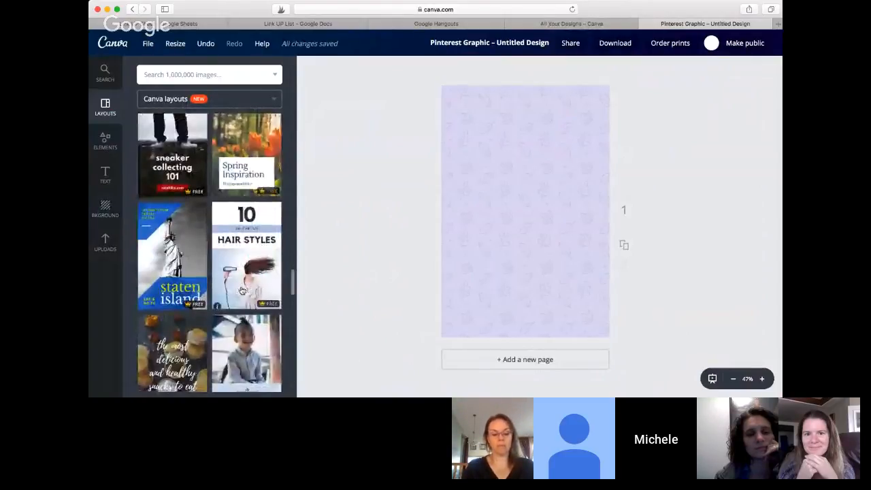
{"action": "left_click_drag", "start_coordinate": [189, 259], "coordinate": [538, 231]}
{"action": "left_click", "coordinate": [468, 228]}
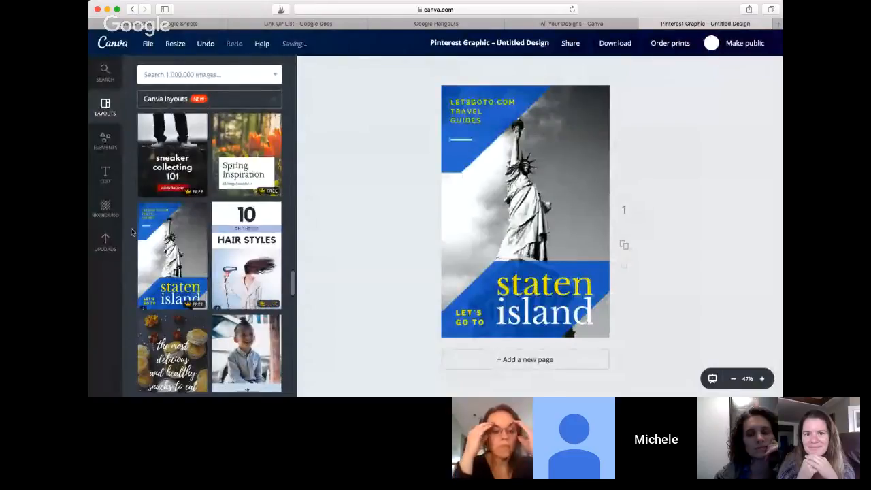
Replace the page layout with the light blue "The Terrible Twos" layout showing baby feet.
{"action": "scroll", "coordinate": [228, 297], "scroll_direction": "down", "scroll_amount": 10}
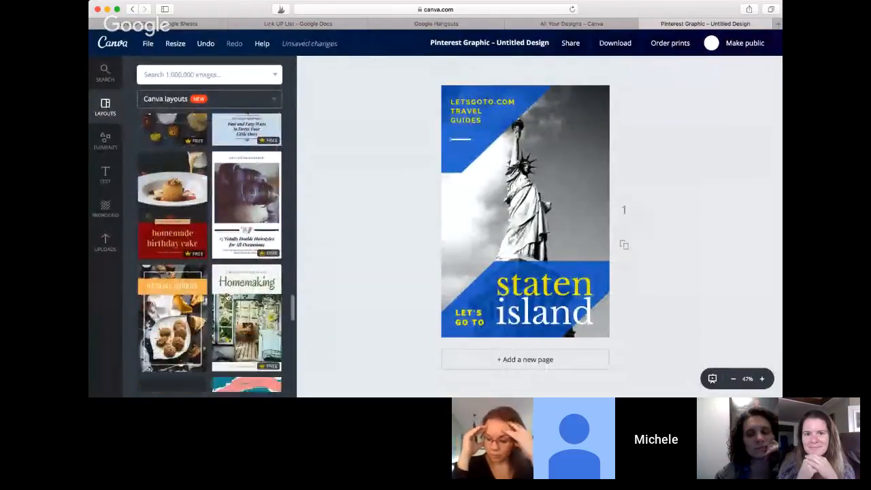
{"action": "scroll", "coordinate": [228, 297], "scroll_direction": "down", "scroll_amount": 10}
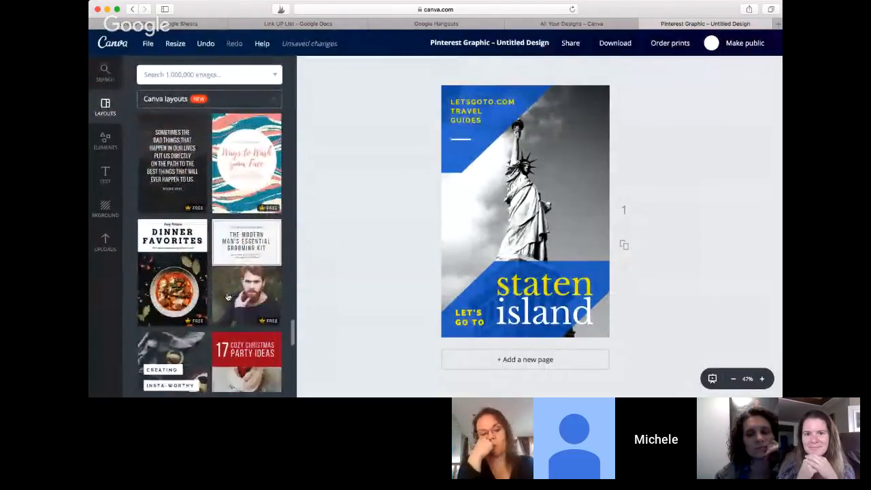
{"action": "scroll", "coordinate": [228, 297], "scroll_direction": "down", "scroll_amount": 10}
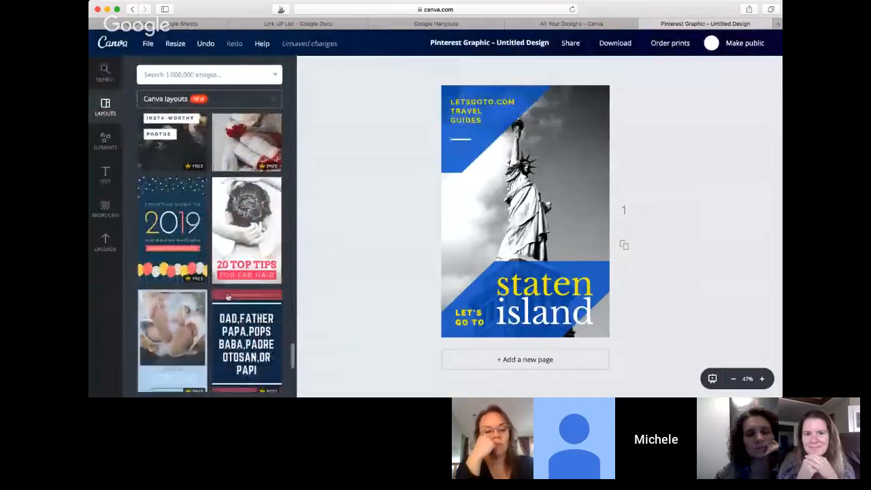
{"action": "left_click", "coordinate": [174, 243]}
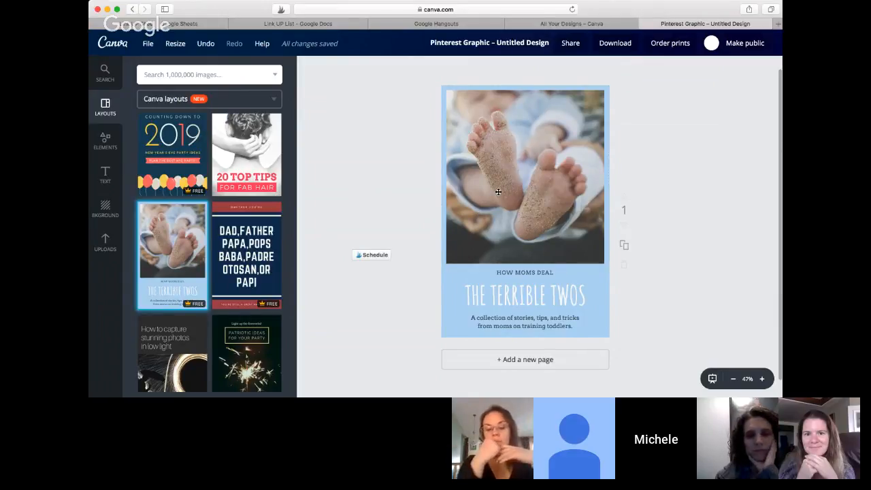
Browse the uploaded images and place the Valentine's Day popcorn graphic into the layout's photo frame.
{"action": "left_click", "coordinate": [110, 250]}
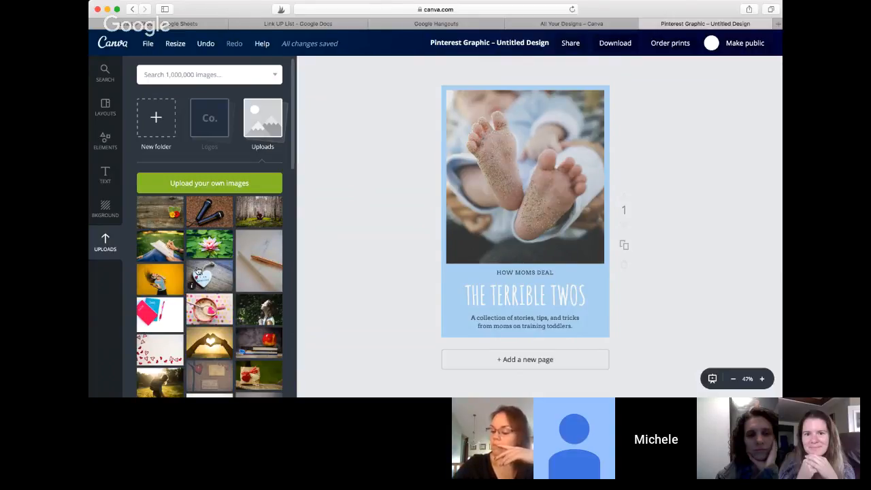
{"action": "scroll", "coordinate": [209, 298], "scroll_direction": "down", "scroll_amount": 10}
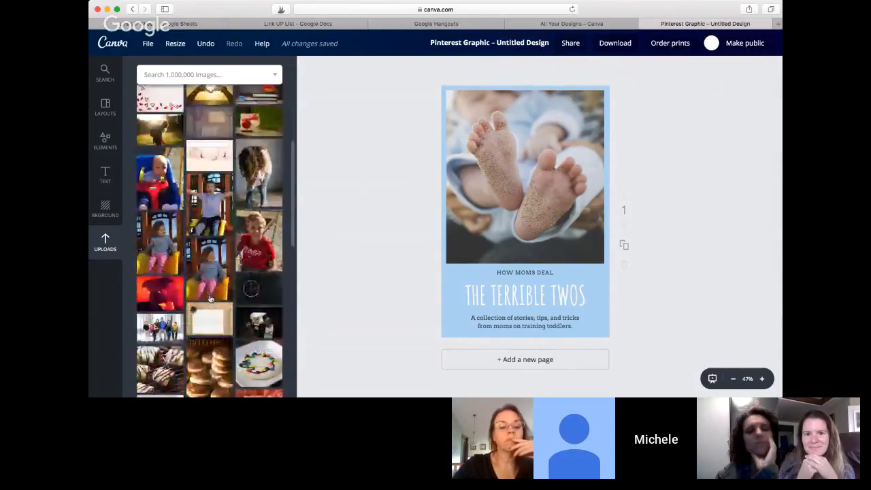
{"action": "scroll", "coordinate": [209, 298], "scroll_direction": "down", "scroll_amount": 5}
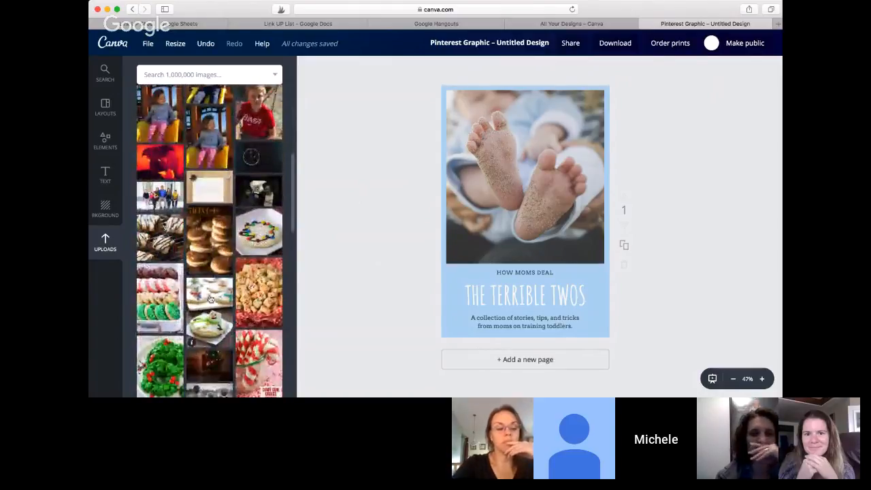
{"action": "scroll", "coordinate": [209, 298], "scroll_direction": "down", "scroll_amount": 15}
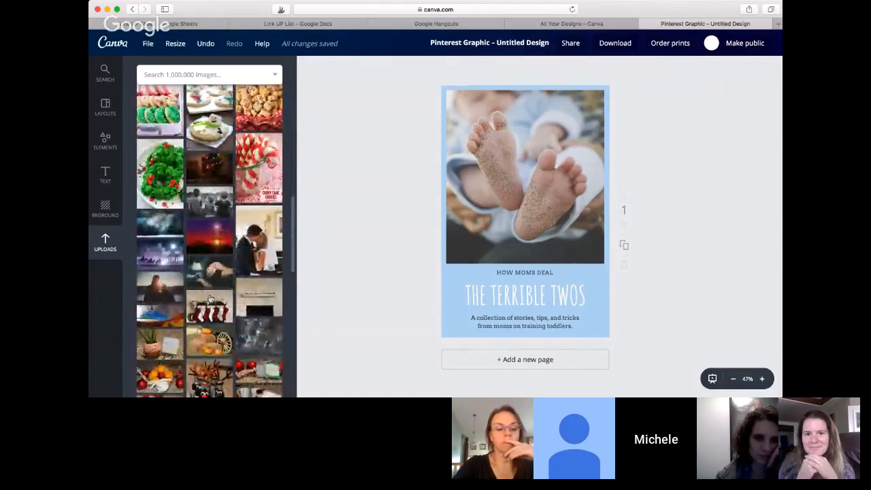
{"action": "scroll", "coordinate": [207, 285], "scroll_direction": "up", "scroll_amount": 20}
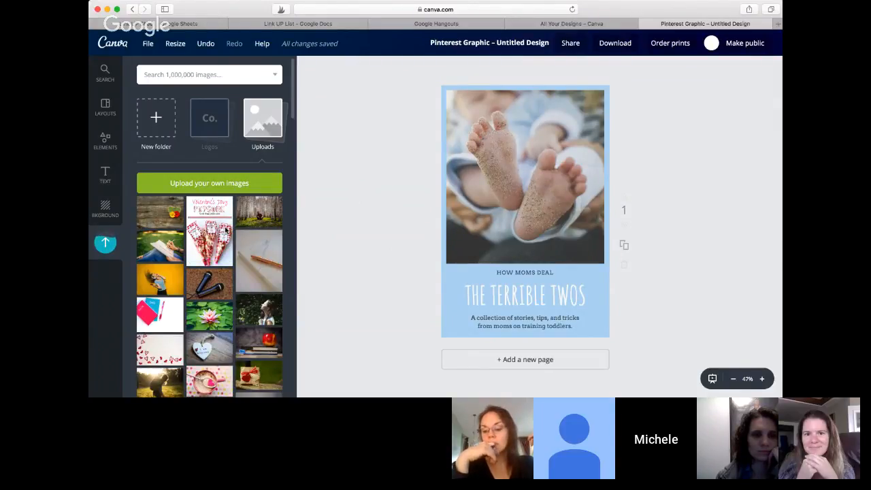
{"action": "left_click_drag", "start_coordinate": [216, 232], "coordinate": [568, 149]}
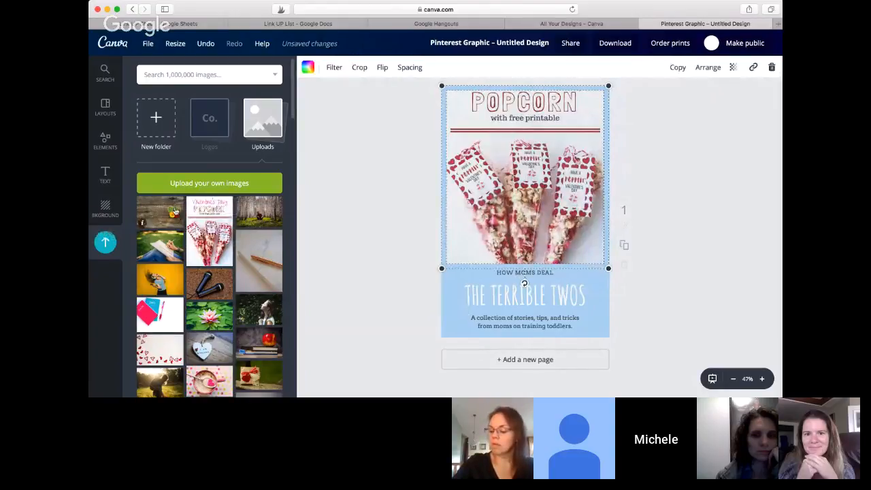
Fill the photo frame with the uploaded wooden-board flower image, enlarging and repositioning its crop around the heart and both flowers.
{"action": "left_click_drag", "start_coordinate": [160, 212], "coordinate": [557, 179]}
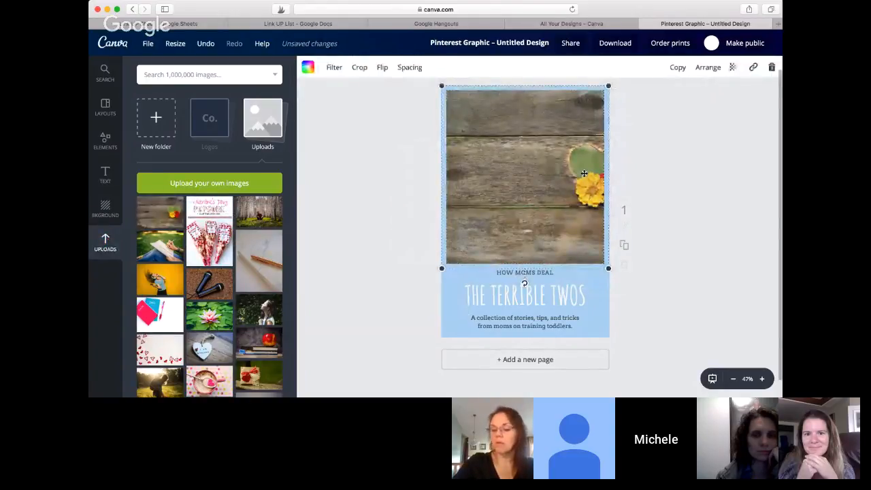
{"action": "double_click", "coordinate": [583, 173]}
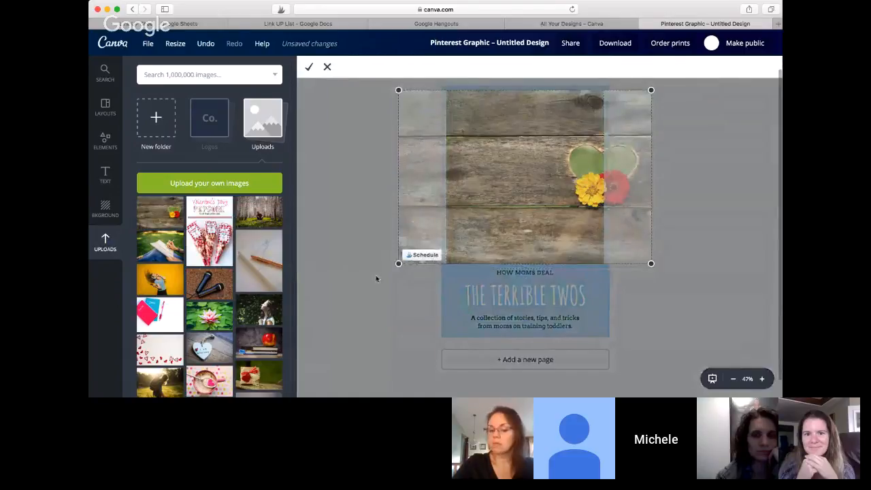
{"action": "left_click_drag", "start_coordinate": [399, 263], "coordinate": [223, 383]}
{"action": "left_click_drag", "start_coordinate": [575, 214], "coordinate": [548, 135]}
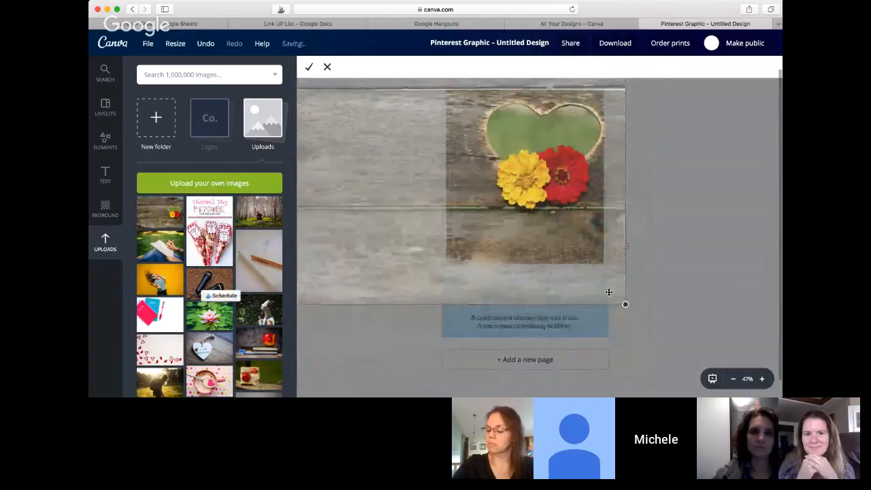
{"action": "left_click_drag", "start_coordinate": [625, 304], "coordinate": [671, 334]}
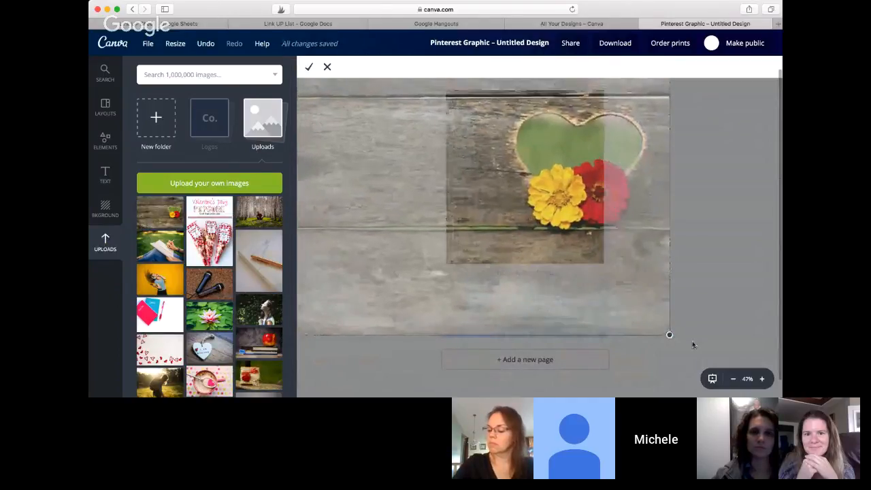
{"action": "left_click_drag", "start_coordinate": [548, 170], "coordinate": [502, 163]}
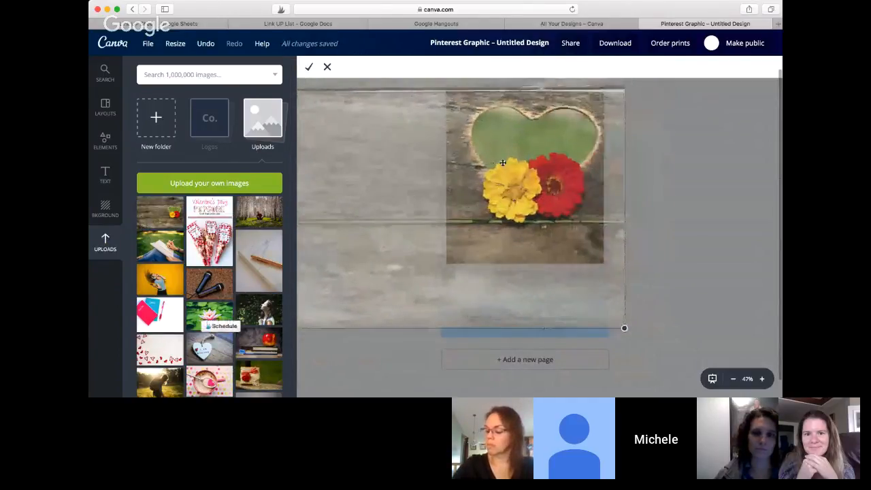
{"action": "left_click", "coordinate": [309, 66]}
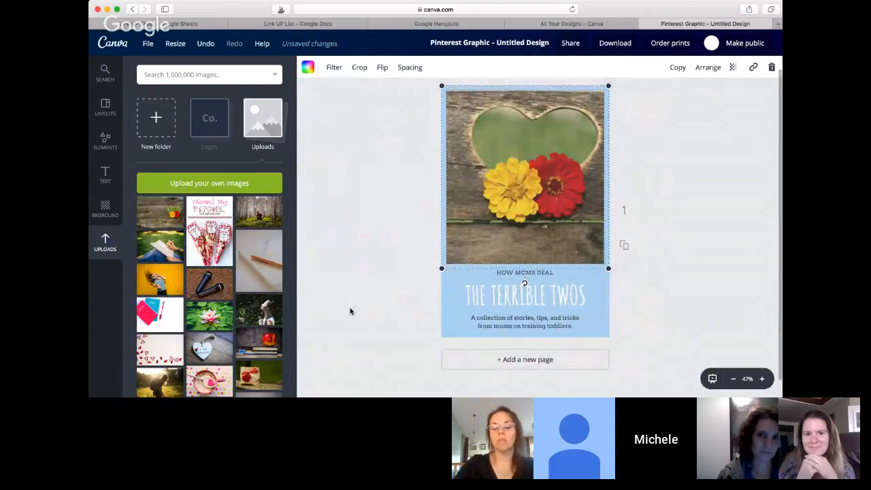
Try adding the uploaded pink water lily photo over the layout, and delete that loose image.
{"action": "left_click", "coordinate": [218, 313]}
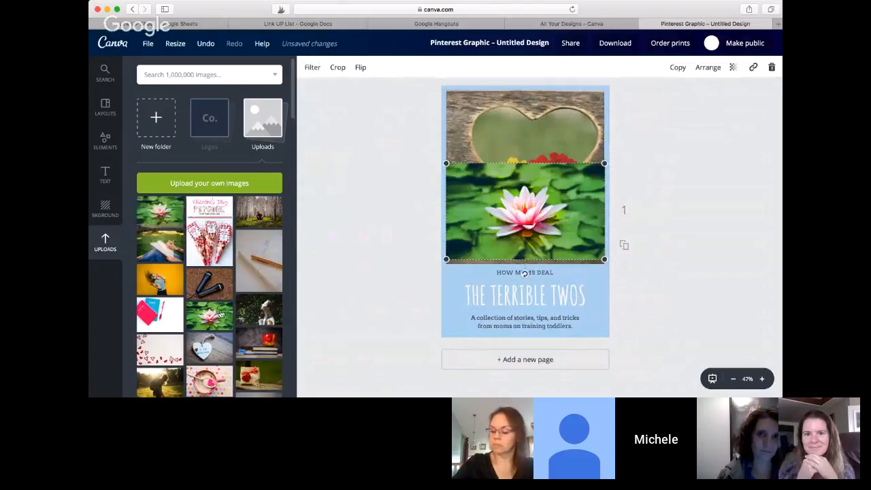
{"action": "left_click", "coordinate": [566, 136]}
{"action": "left_click", "coordinate": [567, 189]}
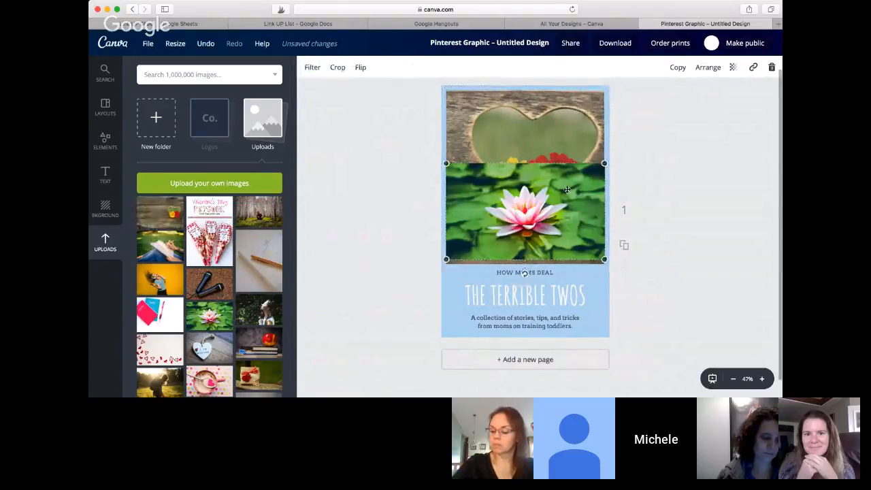
{"action": "key", "text": "Delete"}
Fill the layout's photo frame with the uploaded pink water lily photo and enlarge its crop so the flower sits off-centre.
{"action": "left_click", "coordinate": [527, 138]}
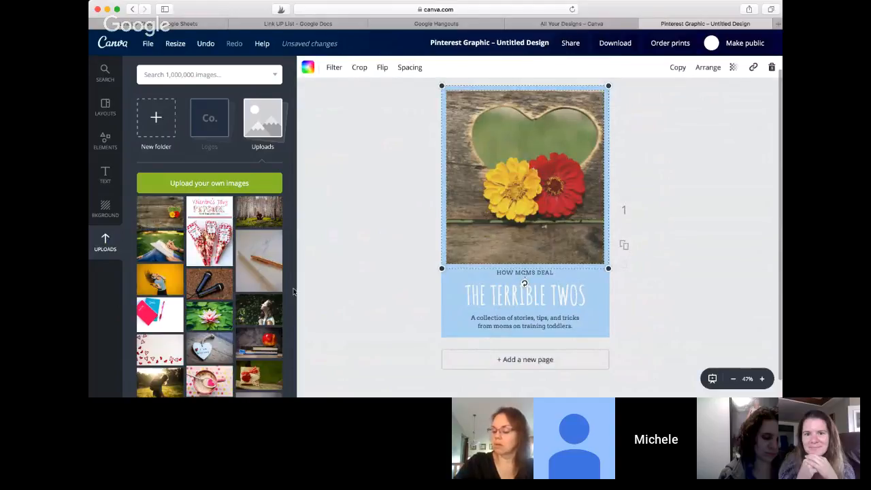
{"action": "left_click_drag", "start_coordinate": [219, 316], "coordinate": [569, 209]}
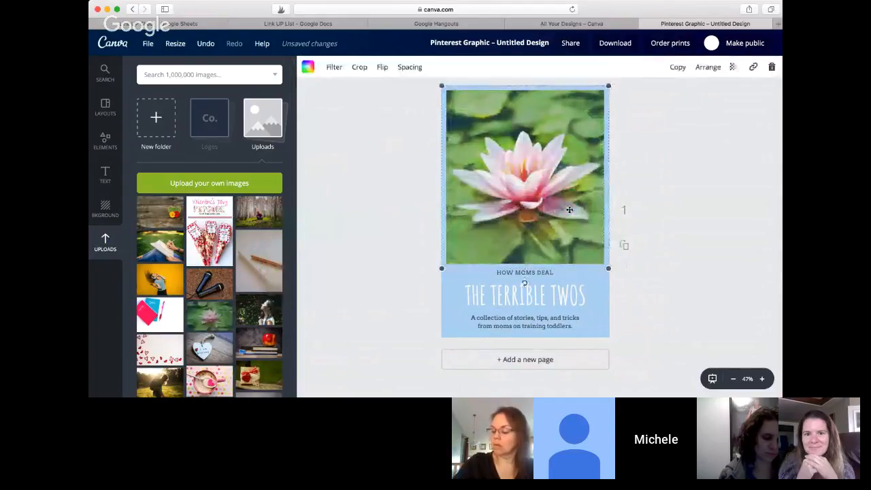
{"action": "double_click", "coordinate": [569, 210]}
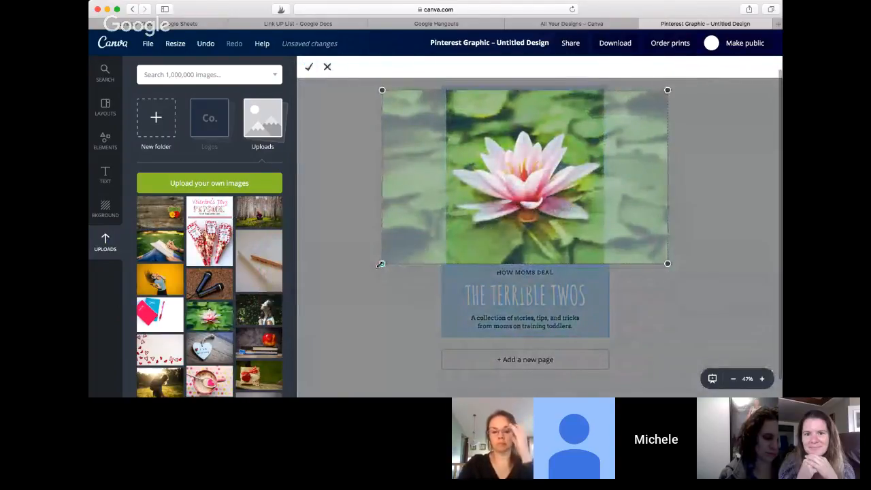
{"action": "left_click_drag", "start_coordinate": [380, 264], "coordinate": [298, 354]}
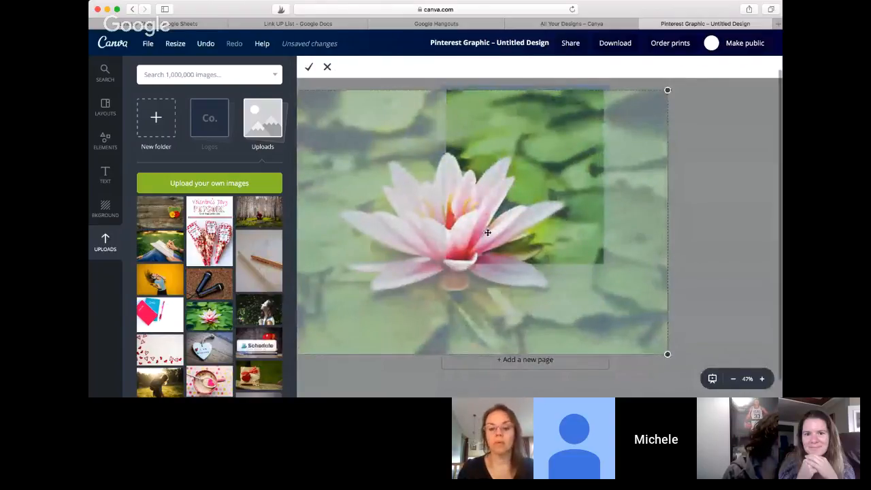
{"action": "left_click", "coordinate": [308, 67]}
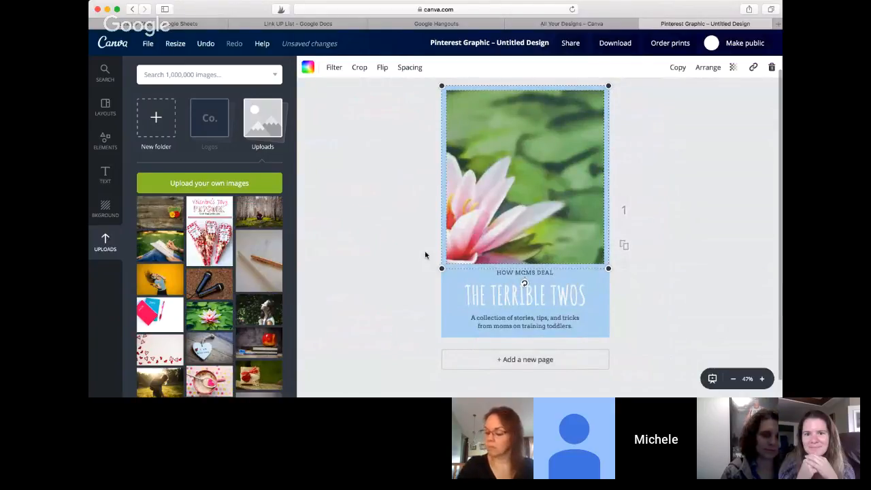
Try the mint and lilac brand colors on the layout's light blue background, and set it to the navy brand color.
{"action": "left_click", "coordinate": [591, 291]}
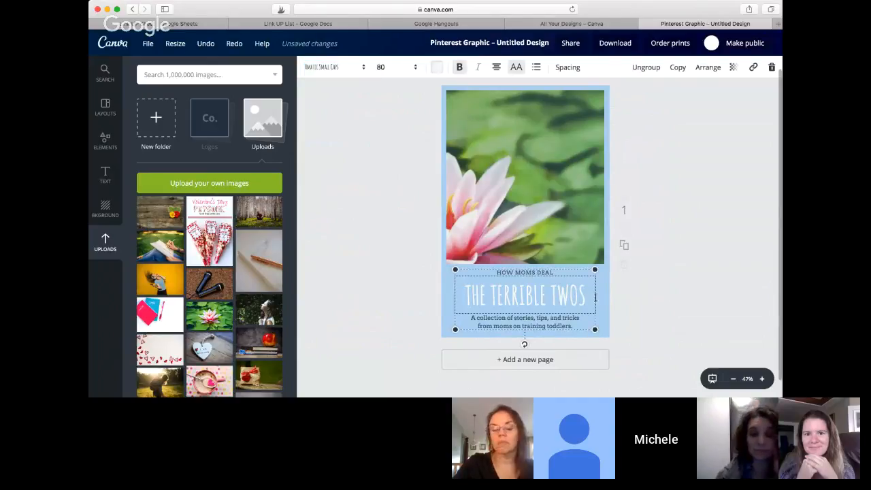
{"action": "left_click", "coordinate": [603, 305]}
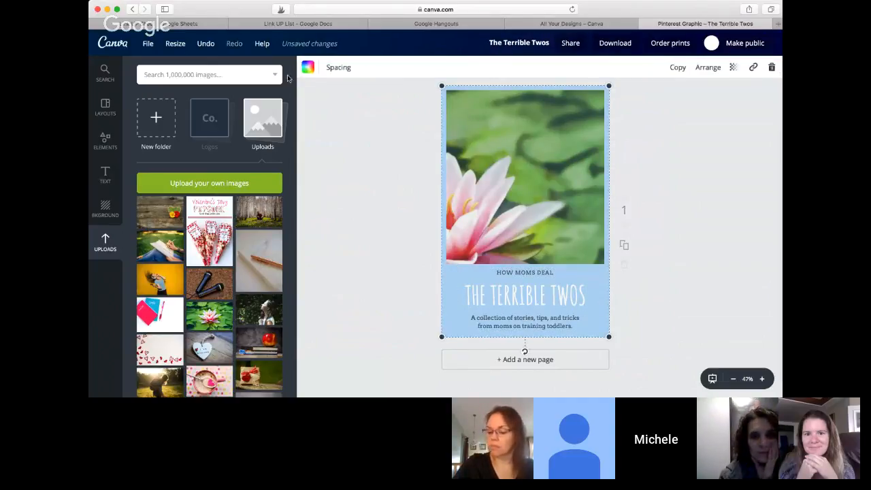
{"action": "left_click", "coordinate": [307, 66]}
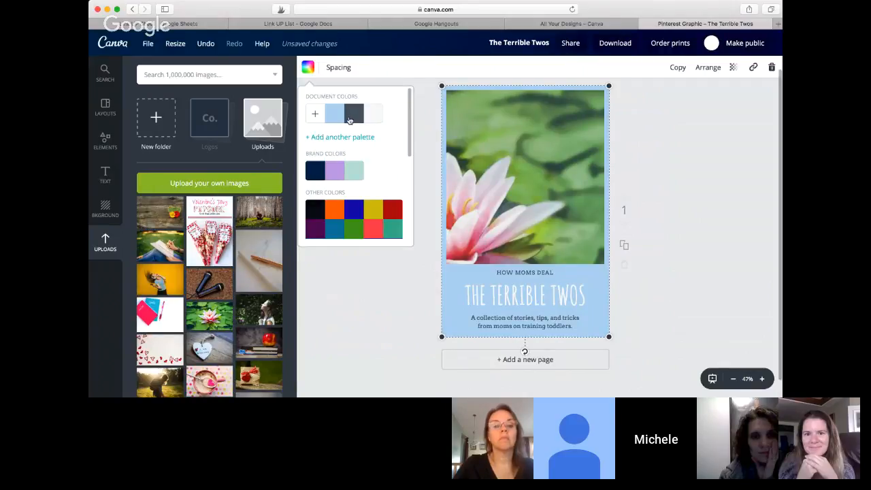
{"action": "left_click", "coordinate": [353, 175]}
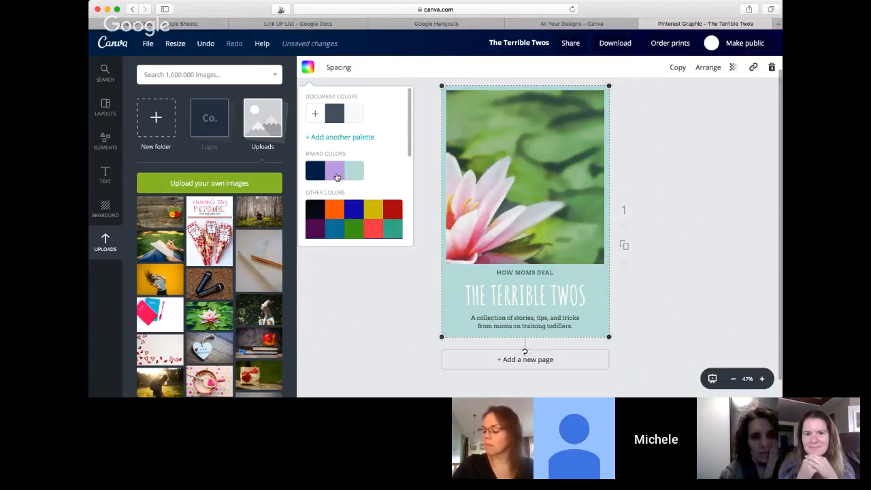
{"action": "left_click", "coordinate": [335, 173]}
{"action": "left_click", "coordinate": [316, 172]}
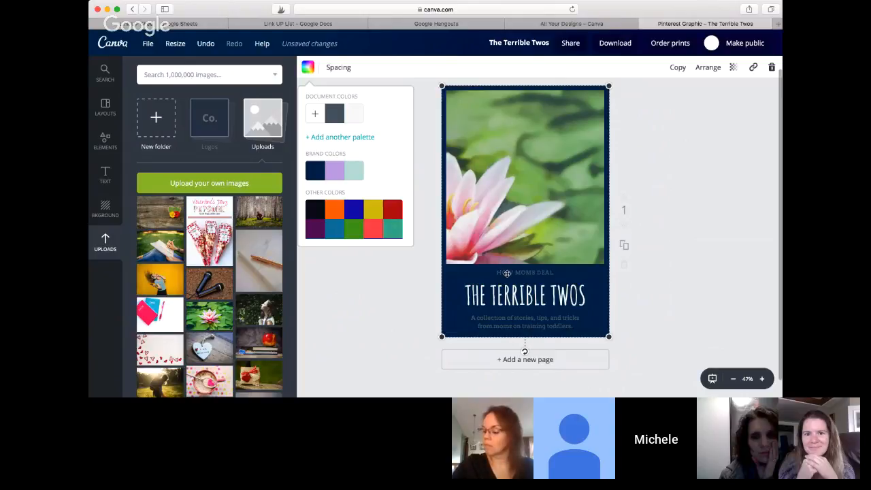
{"action": "left_click", "coordinate": [515, 299]}
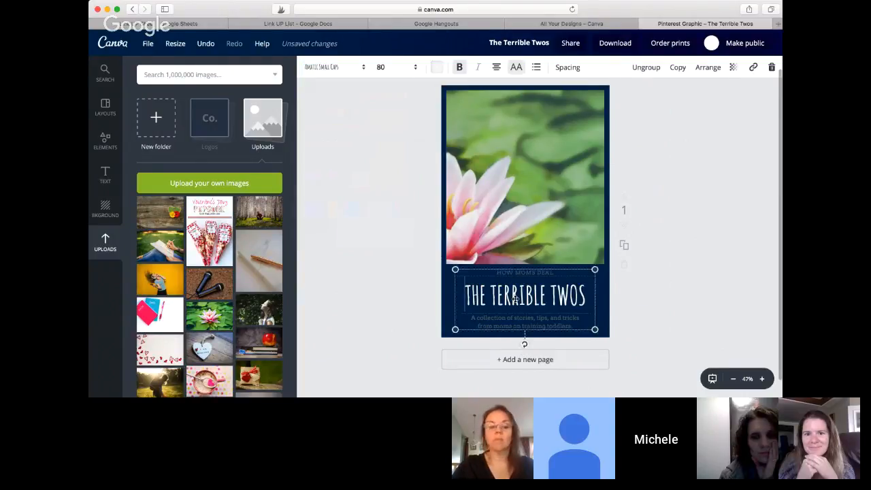
{"action": "triple_click", "coordinate": [514, 298]}
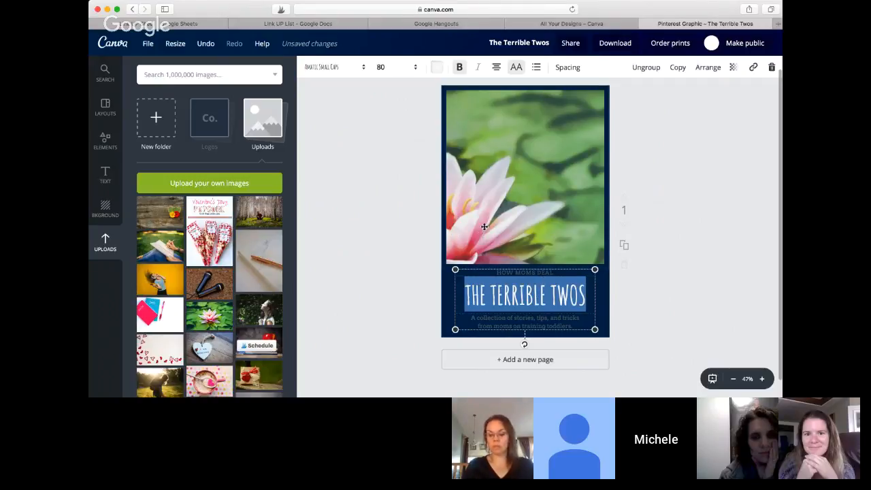
{"action": "left_click", "coordinate": [675, 149]}
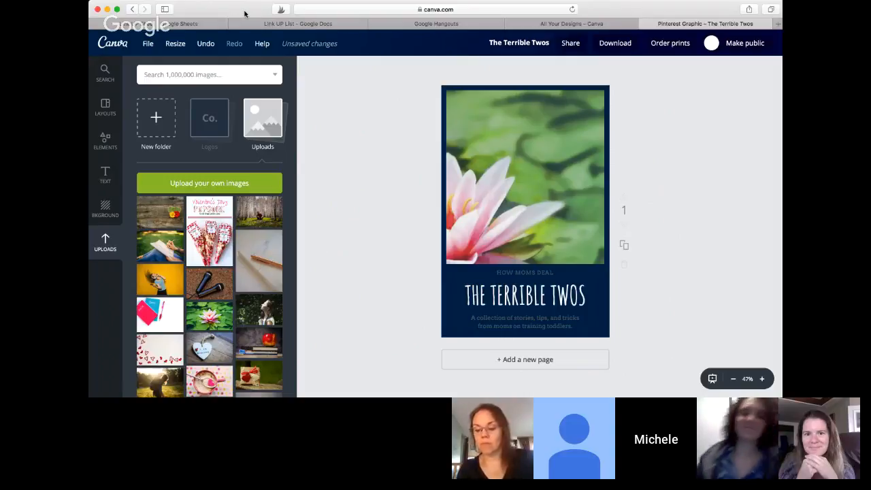
Look through the Canva layouts and the Icons collection of the design elements.
{"action": "left_click", "coordinate": [105, 107]}
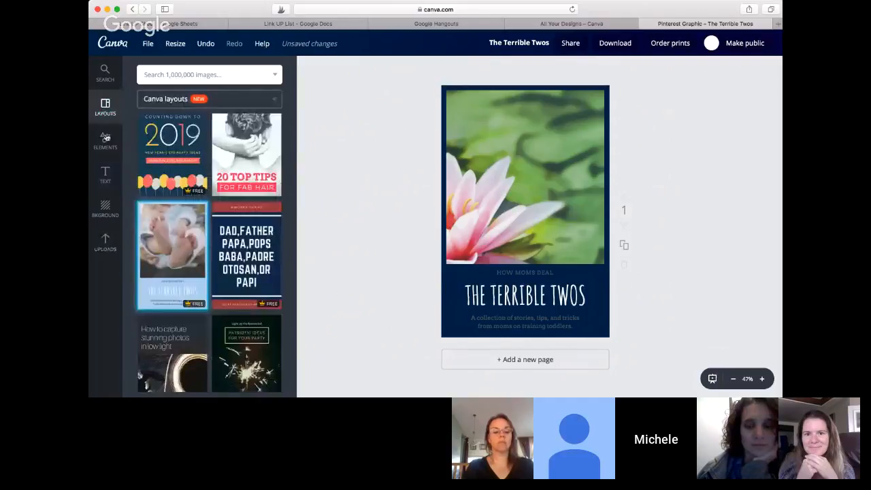
{"action": "left_click", "coordinate": [107, 138]}
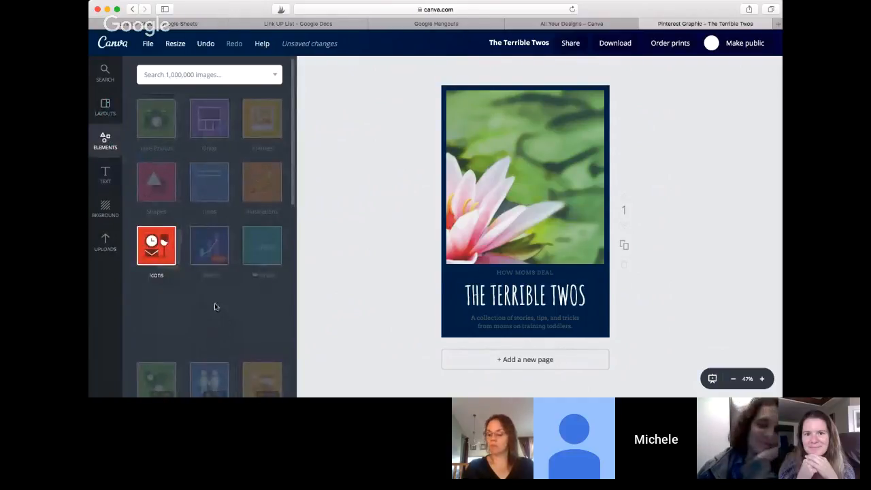
{"action": "scroll", "coordinate": [215, 306], "scroll_direction": "down", "scroll_amount": 2}
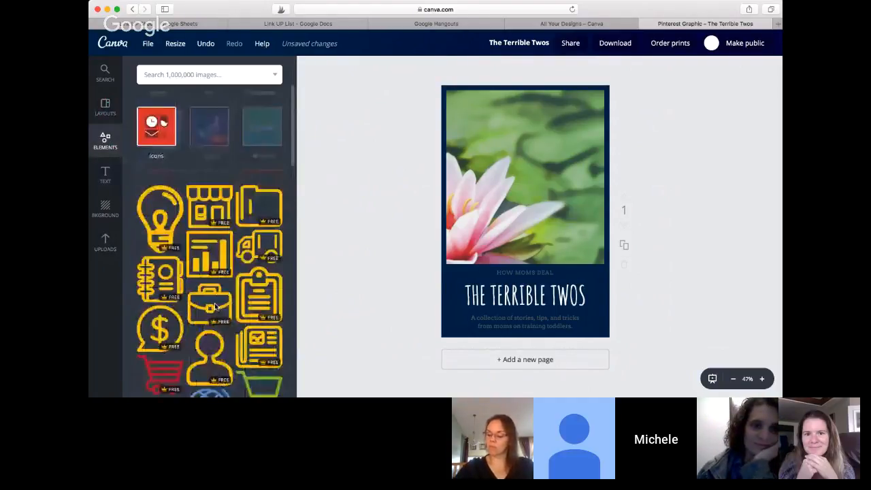
{"action": "scroll", "coordinate": [214, 306], "scroll_direction": "down", "scroll_amount": 1}
{"action": "scroll", "coordinate": [214, 306], "scroll_direction": "up", "scroll_amount": 3}
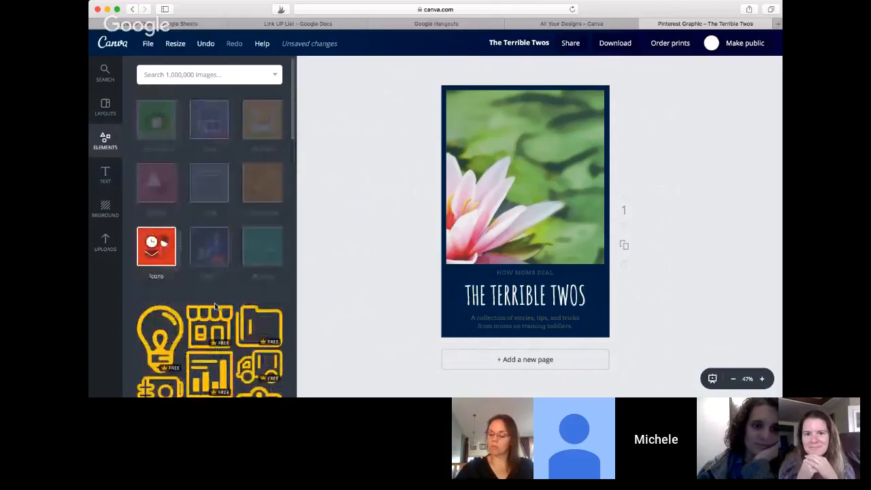
{"action": "scroll", "coordinate": [168, 253], "scroll_direction": "down", "scroll_amount": 5}
{"action": "scroll", "coordinate": [168, 253], "scroll_direction": "up", "scroll_amount": 5}
{"action": "left_click", "coordinate": [170, 179]}
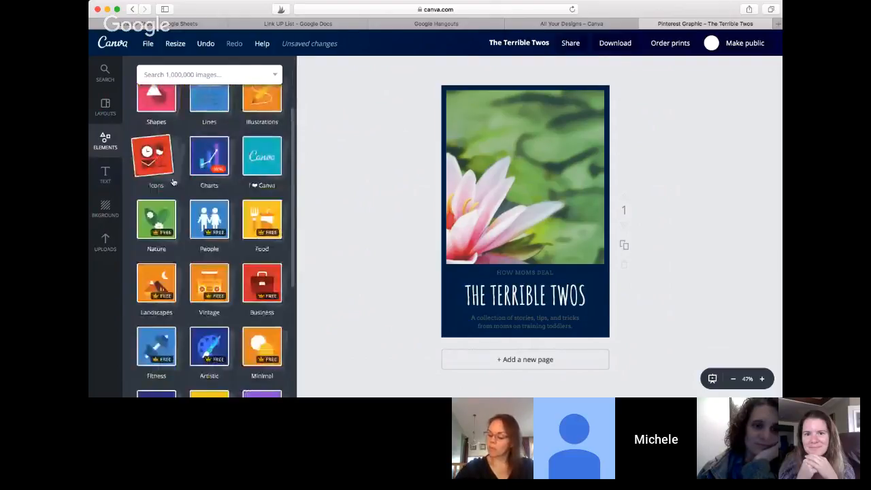
Replace the photo in the frame with the image of hands holding a sparkler from the People elements.
{"action": "left_click", "coordinate": [200, 223]}
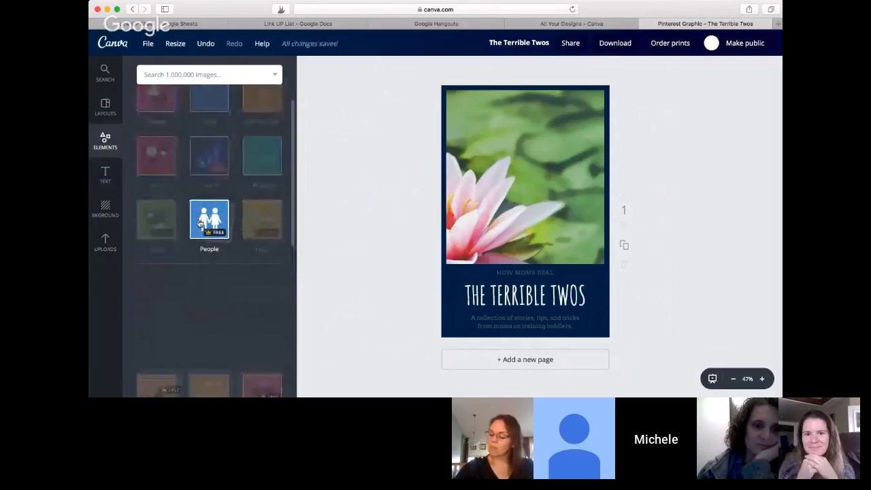
{"action": "scroll", "coordinate": [221, 334], "scroll_direction": "down", "scroll_amount": 2}
{"action": "scroll", "coordinate": [221, 334], "scroll_direction": "down", "scroll_amount": 2}
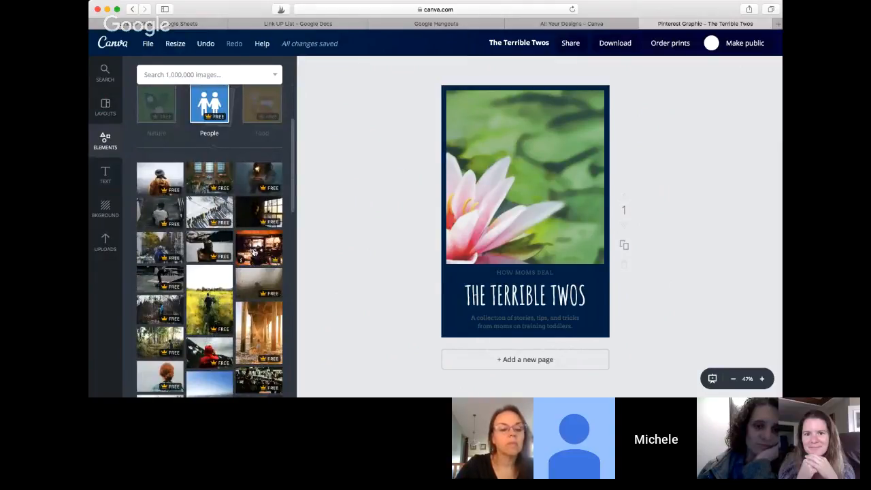
{"action": "scroll", "coordinate": [253, 252], "scroll_direction": "down", "scroll_amount": 3}
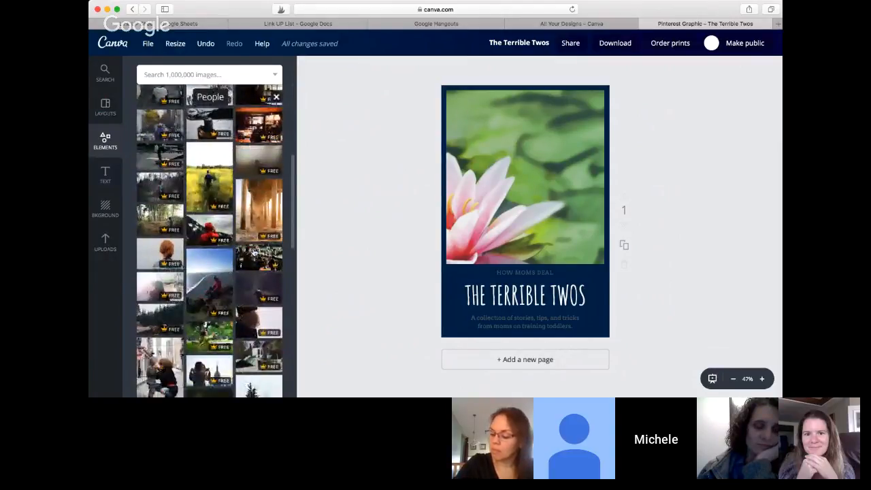
{"action": "scroll", "coordinate": [253, 253], "scroll_direction": "down", "scroll_amount": 4}
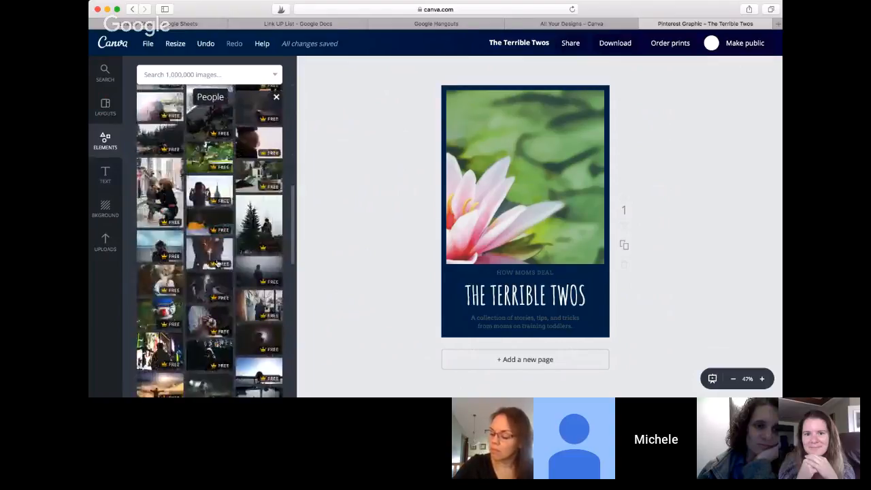
{"action": "left_click_drag", "start_coordinate": [210, 254], "coordinate": [534, 186]}
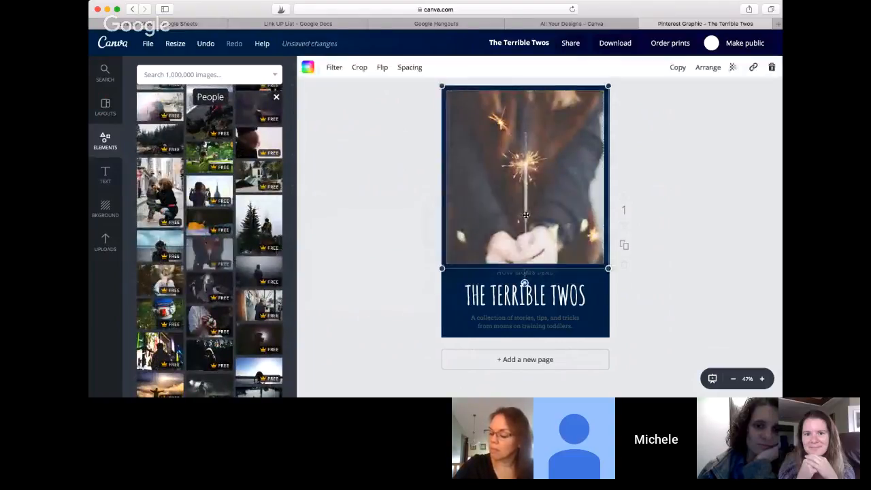
{"action": "left_click", "coordinate": [387, 262]}
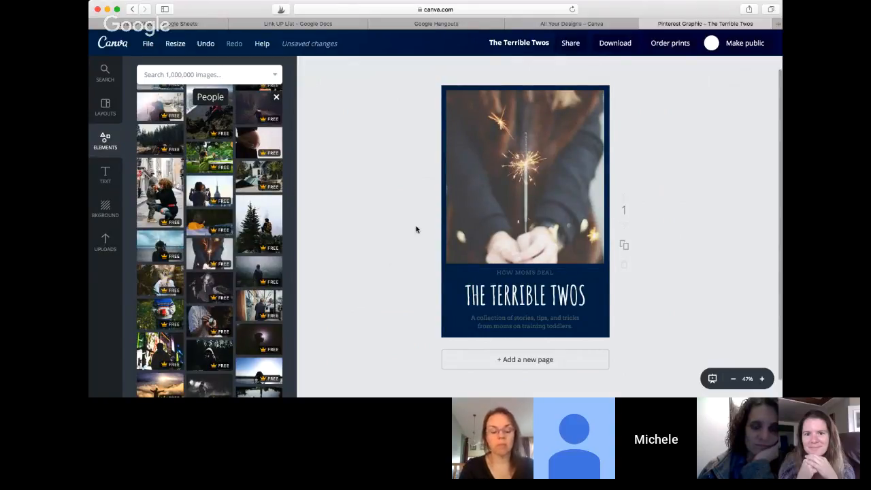
Browse the remaining photos in the People elements collection.
{"action": "scroll", "coordinate": [246, 283], "scroll_direction": "down", "scroll_amount": 10}
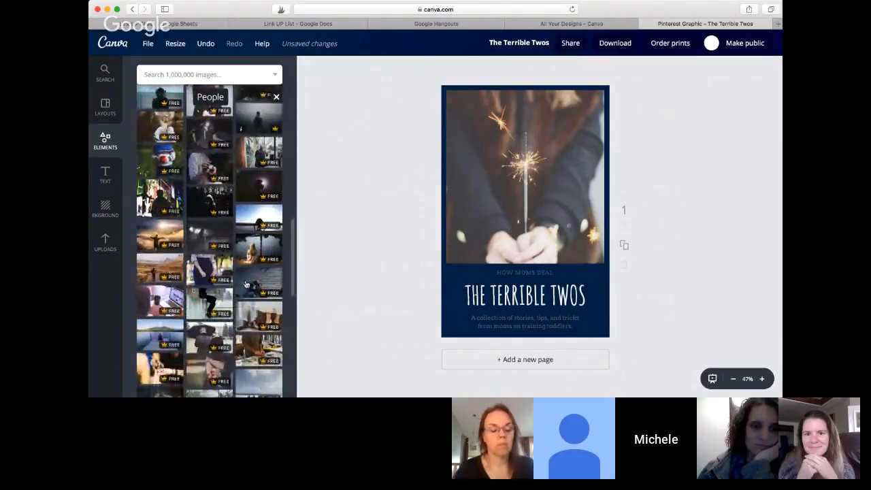
{"action": "scroll", "coordinate": [246, 283], "scroll_direction": "down", "scroll_amount": 3}
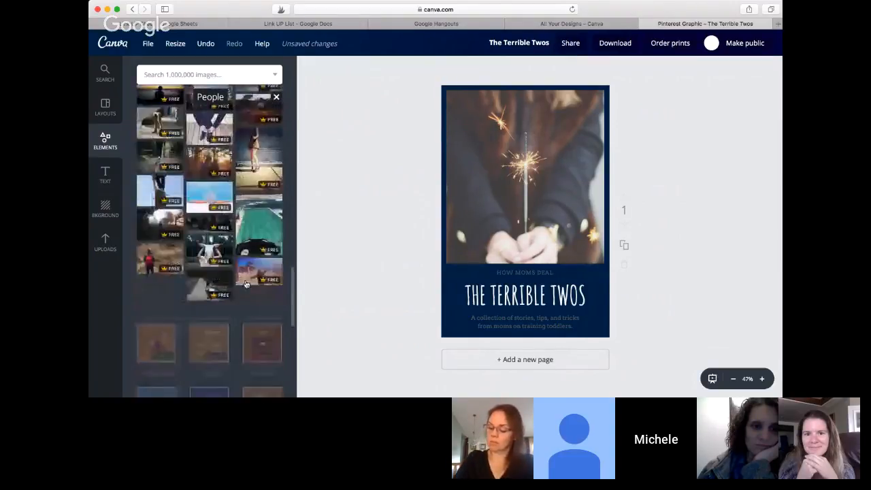
{"action": "scroll", "coordinate": [247, 284], "scroll_direction": "down", "scroll_amount": 5}
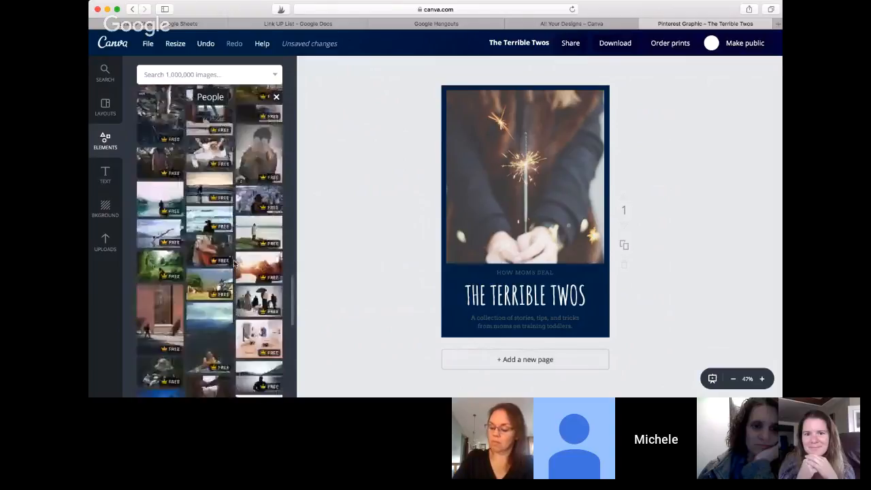
{"action": "scroll", "coordinate": [233, 264], "scroll_direction": "down", "scroll_amount": 5}
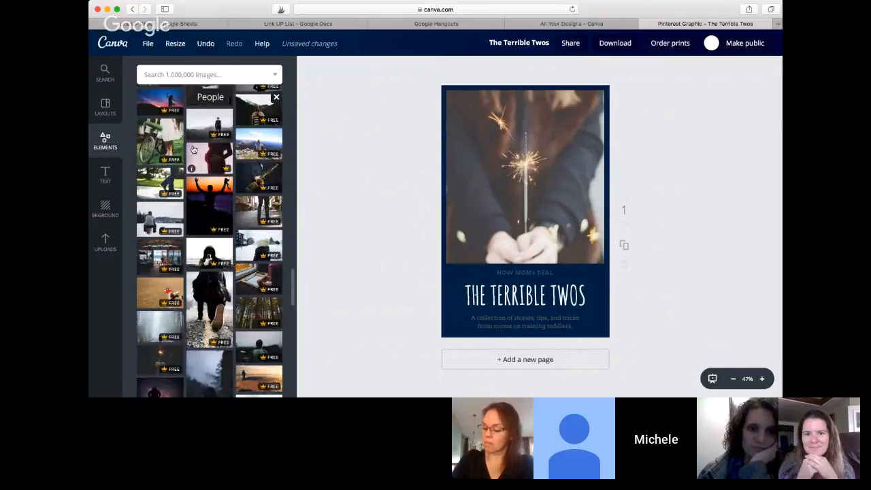
{"action": "scroll", "coordinate": [194, 149], "scroll_direction": "up", "scroll_amount": 10}
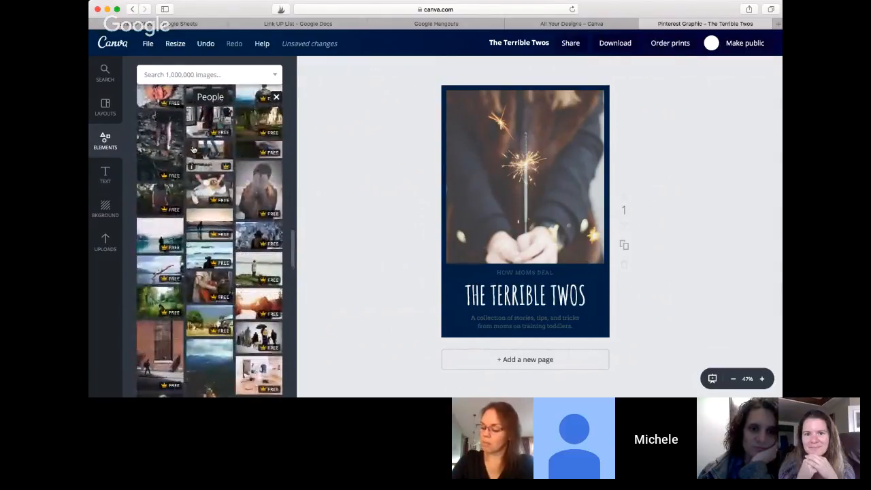
{"action": "scroll", "coordinate": [190, 120], "scroll_direction": "up", "scroll_amount": 10}
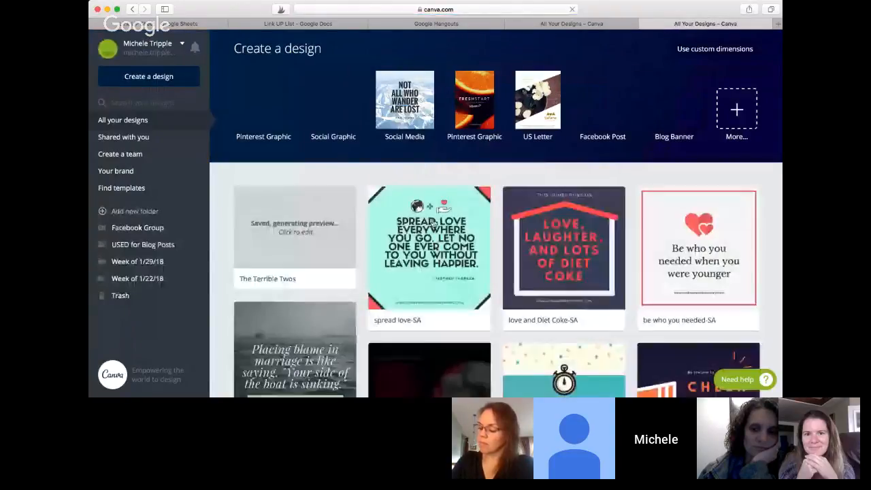
Look through the saved graphics in the overview of all designs.
{"action": "scroll", "coordinate": [442, 296], "scroll_direction": "down", "scroll_amount": 1}
{"action": "scroll", "coordinate": [442, 296], "scroll_direction": "down", "scroll_amount": 5}
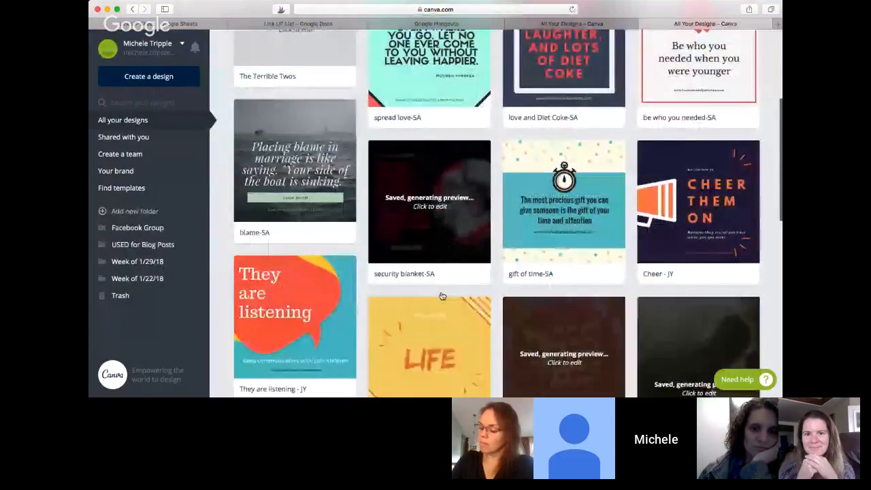
{"action": "scroll", "coordinate": [442, 296], "scroll_direction": "down", "scroll_amount": 12}
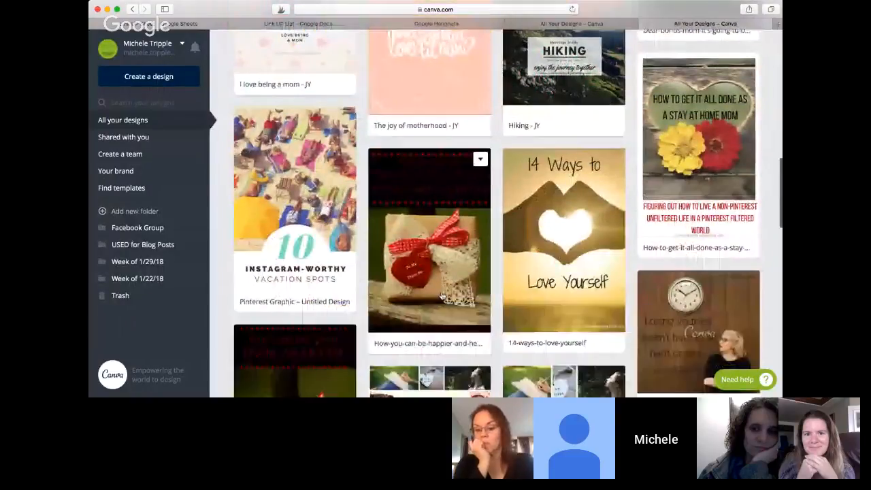
{"action": "scroll", "coordinate": [442, 296], "scroll_direction": "down", "scroll_amount": 3}
{"action": "scroll", "coordinate": [441, 296], "scroll_direction": "down", "scroll_amount": 4}
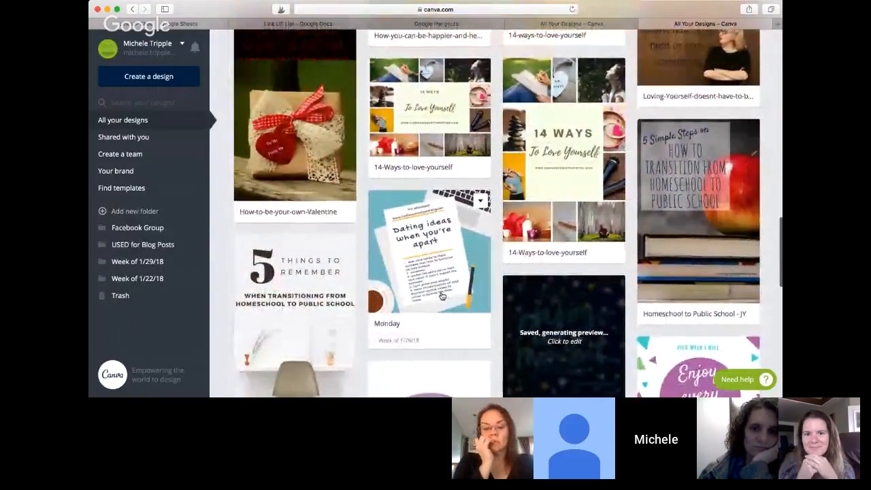
{"action": "scroll", "coordinate": [441, 296], "scroll_direction": "down", "scroll_amount": 9}
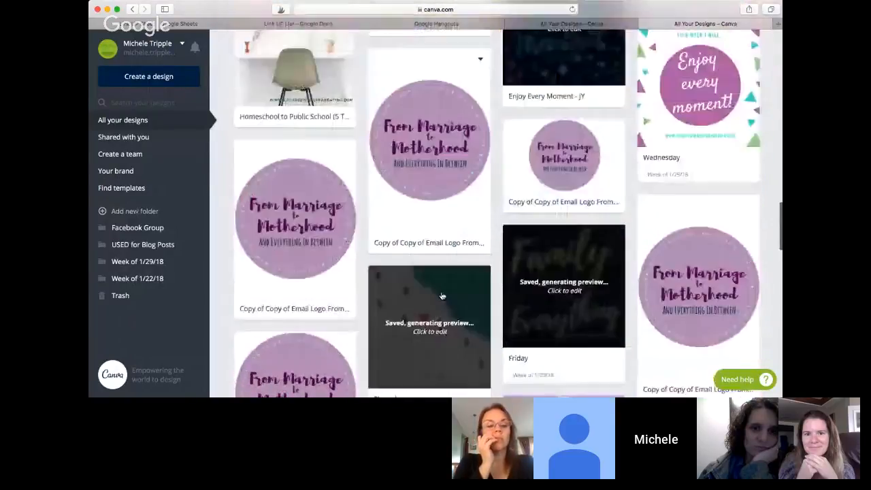
{"action": "scroll", "coordinate": [442, 296], "scroll_direction": "down", "scroll_amount": 15}
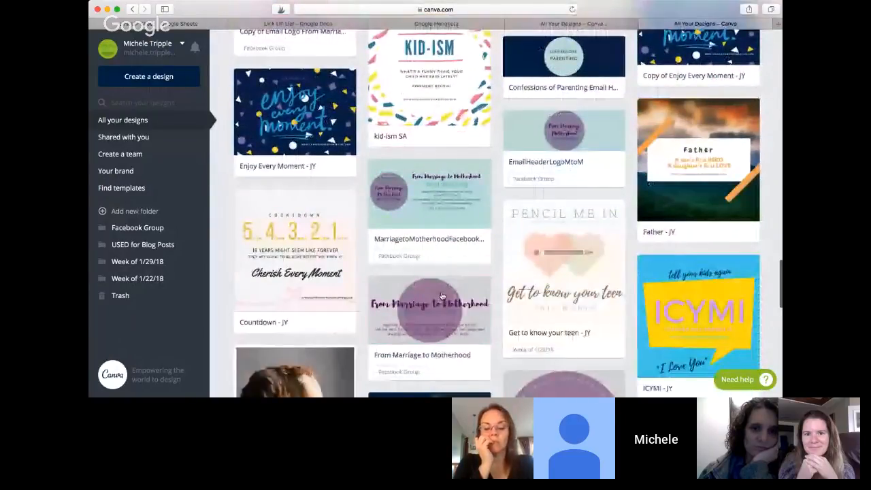
Make a copy of the Tuesday design in the Week of 1/29/18 folder.
{"action": "scroll", "coordinate": [442, 296], "scroll_direction": "down", "scroll_amount": 8}
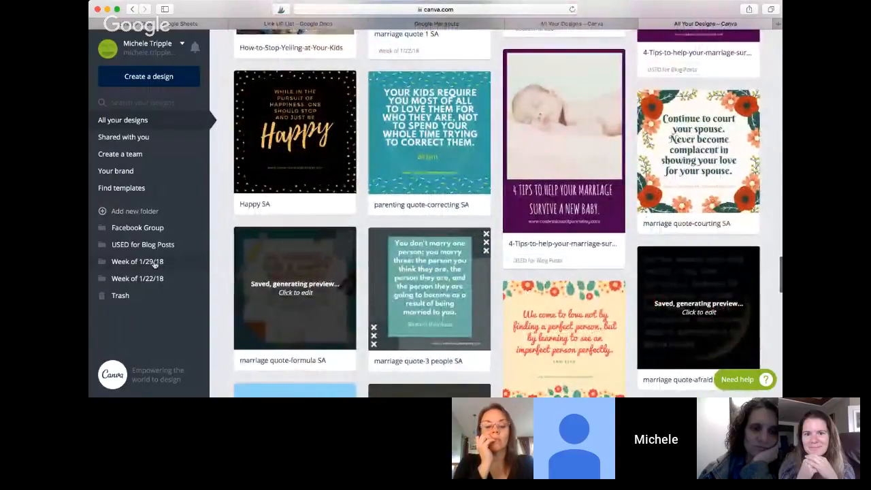
{"action": "left_click", "coordinate": [155, 264]}
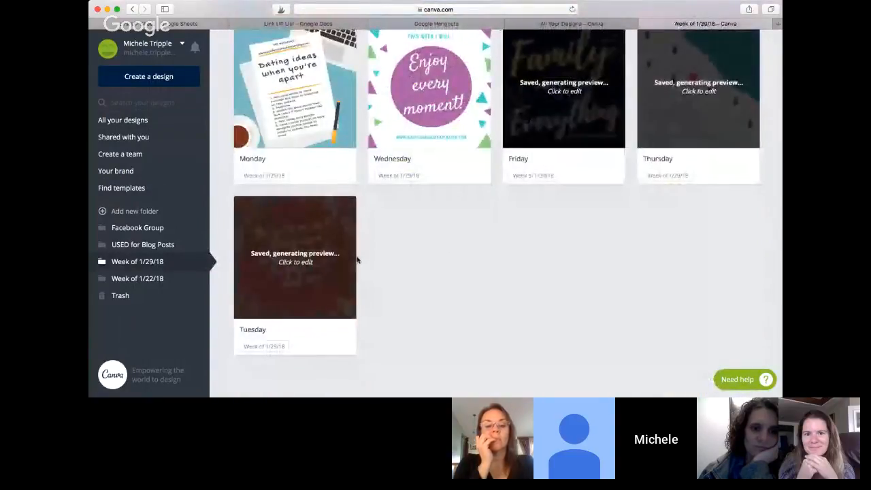
{"action": "left_click", "coordinate": [345, 207]}
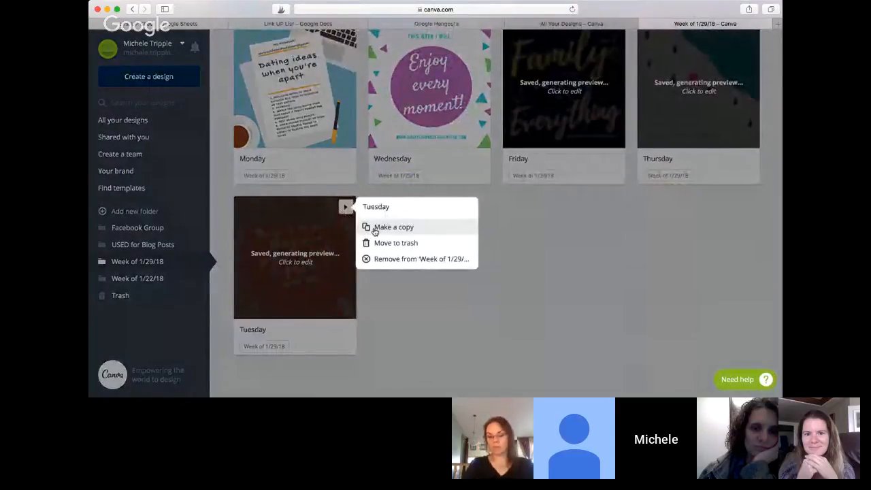
{"action": "left_click", "coordinate": [344, 207]}
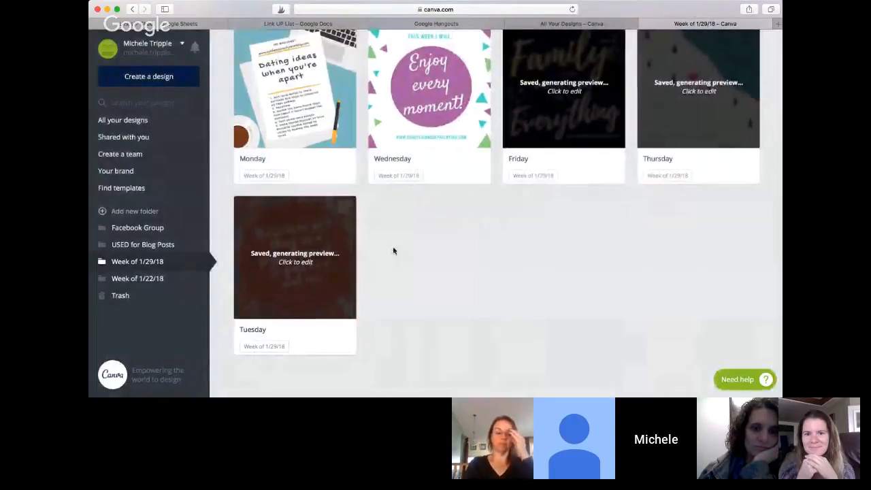
{"action": "left_click", "coordinate": [345, 206]}
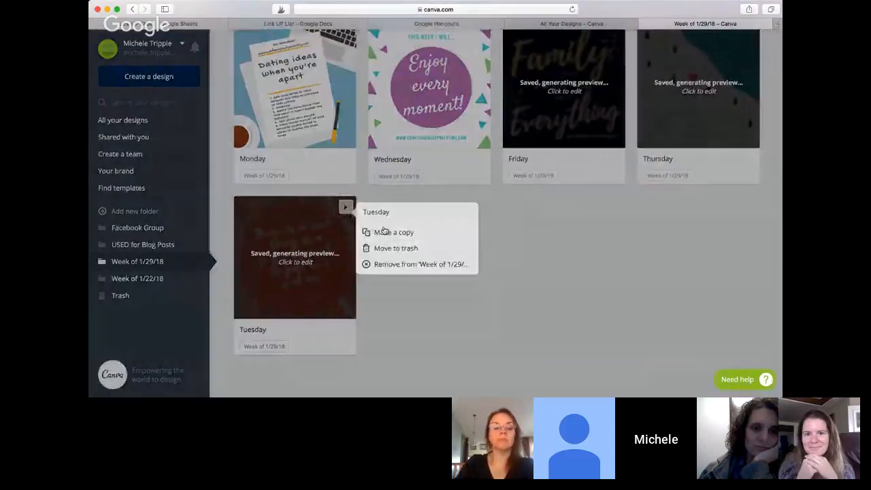
{"action": "left_click", "coordinate": [384, 231]}
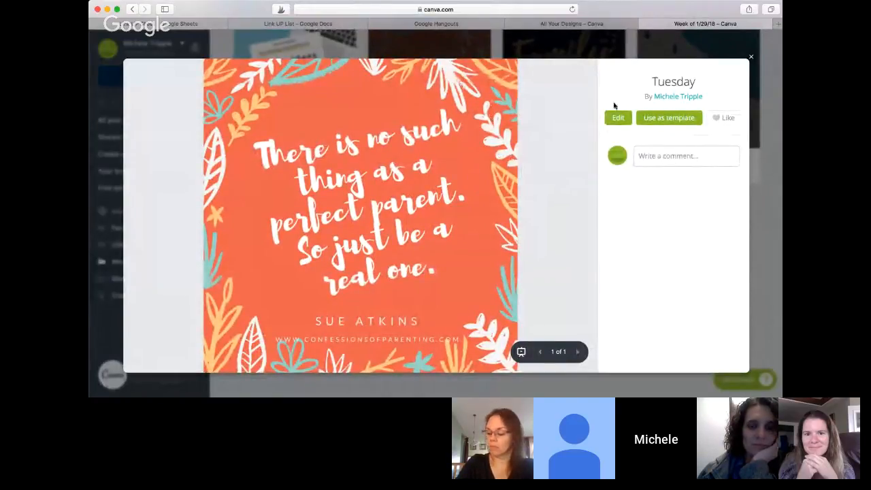
{"action": "left_click", "coordinate": [490, 47]}
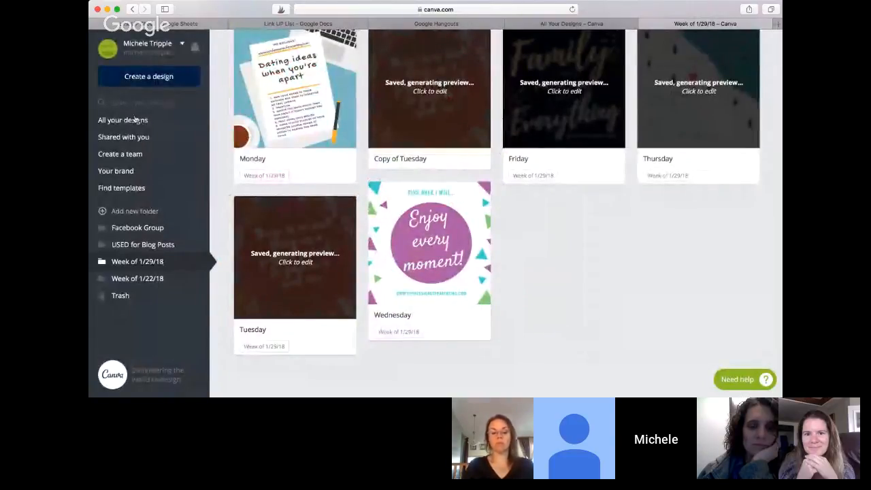
Open the copied Tuesday design from all designs for editing and look through the Canva layouts.
{"action": "left_click", "coordinate": [125, 122]}
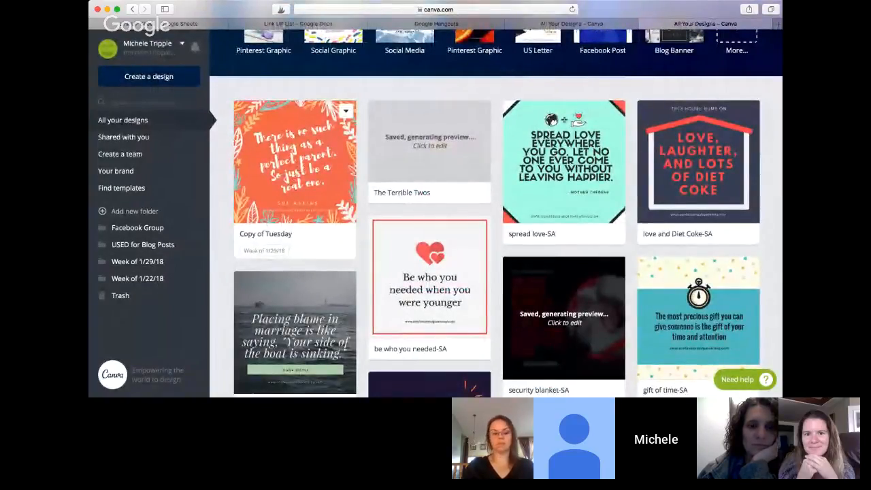
{"action": "left_click", "coordinate": [299, 166]}
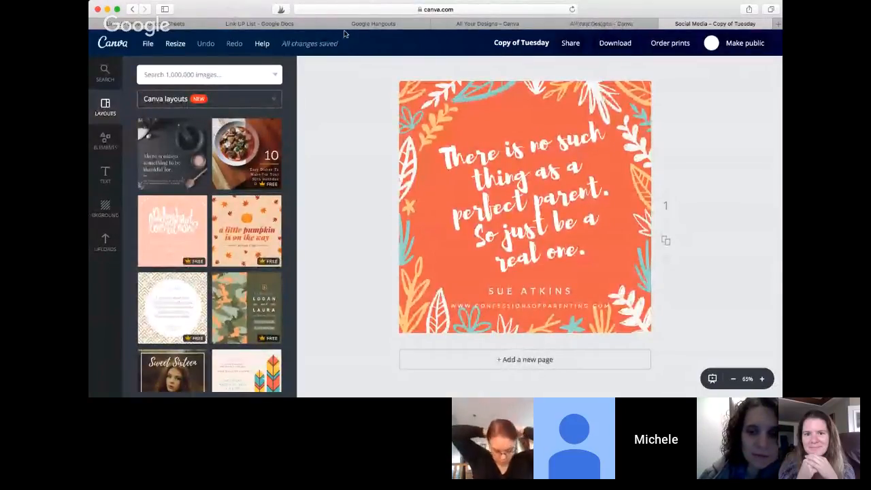
{"action": "left_click", "coordinate": [471, 95]}
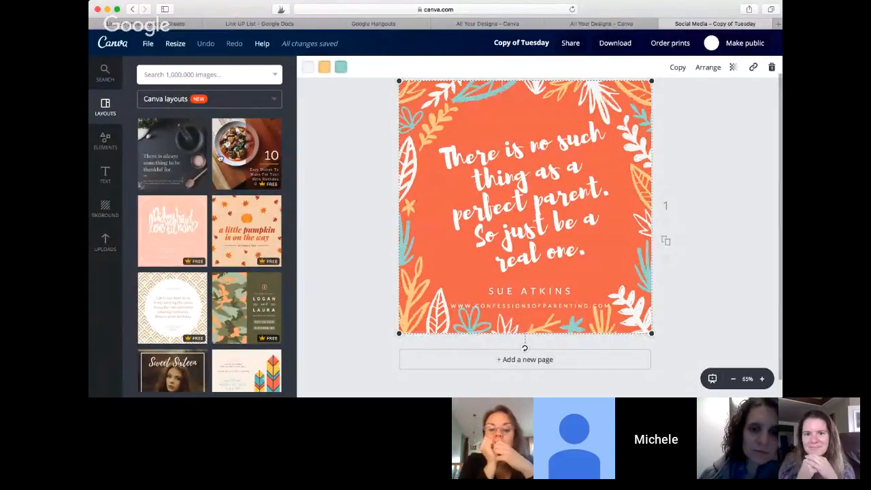
{"action": "scroll", "coordinate": [218, 201], "scroll_direction": "down", "scroll_amount": 10}
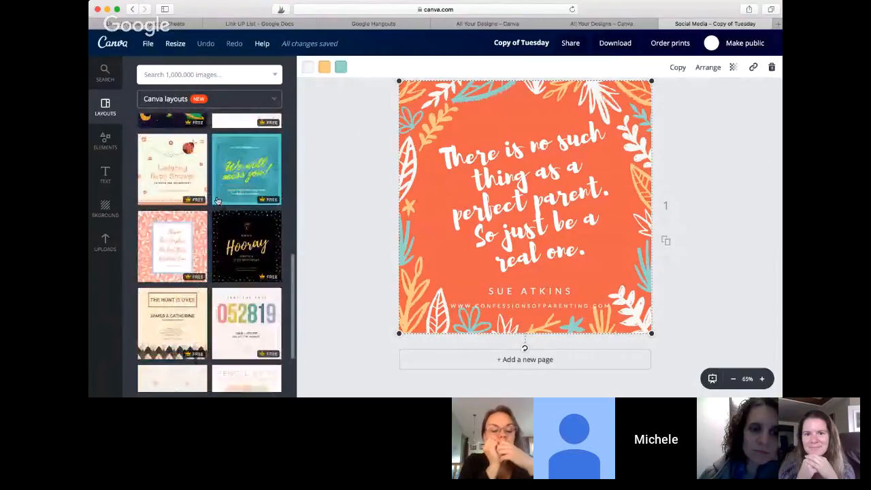
{"action": "scroll", "coordinate": [218, 201], "scroll_direction": "down", "scroll_amount": 3}
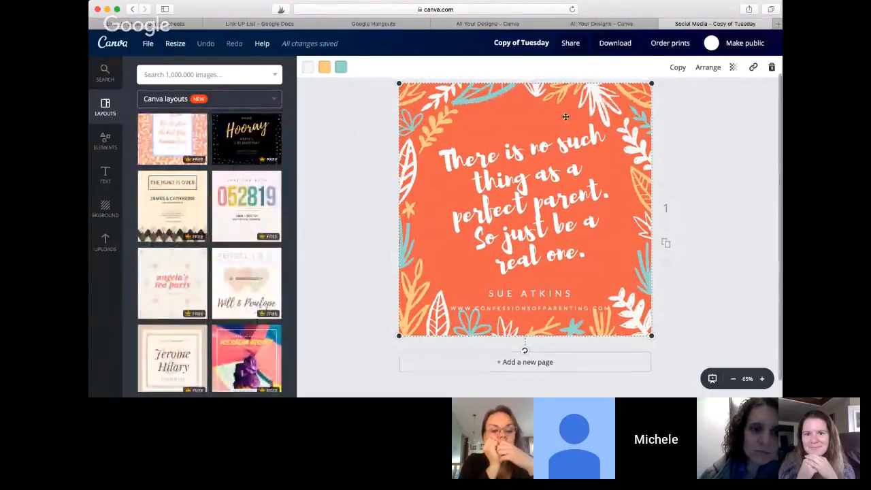
{"action": "scroll", "coordinate": [566, 117], "scroll_direction": "up", "scroll_amount": 1}
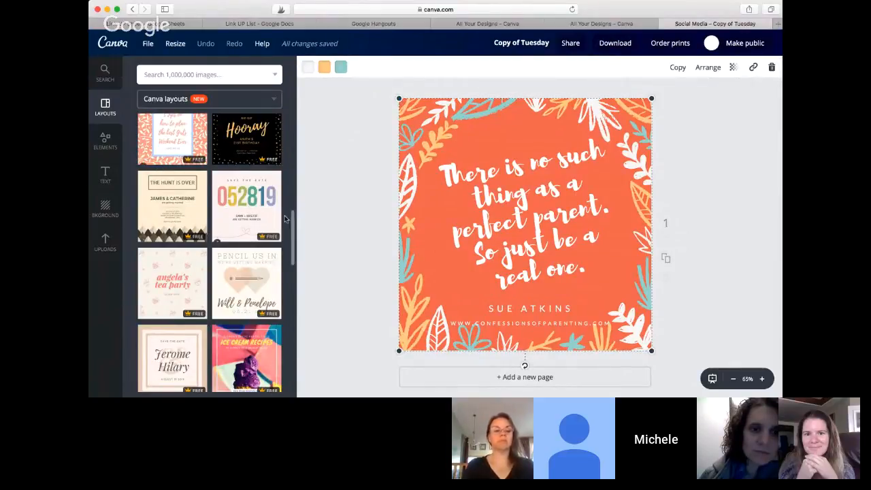
Recolor the leaf border, changing its white parts to mustard yellow, its light orange parts to lilac and its teal parts to coral red.
{"action": "left_click", "coordinate": [478, 148]}
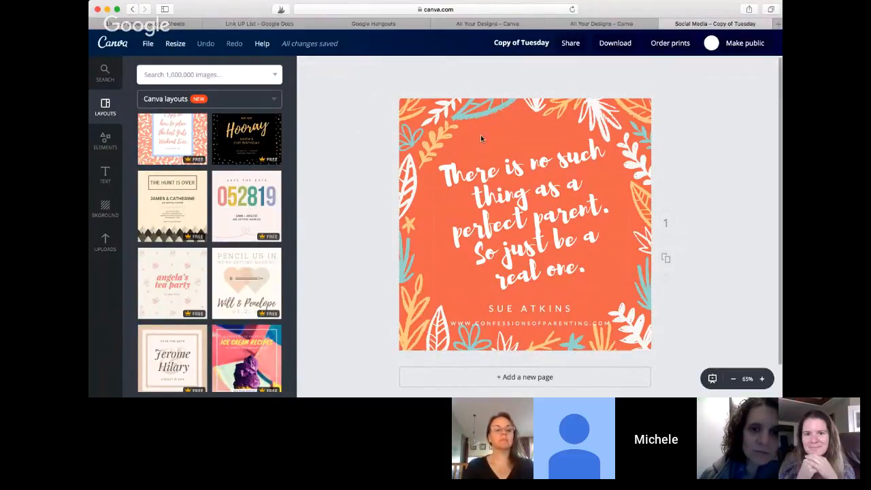
{"action": "left_click", "coordinate": [483, 131]}
{"action": "left_click", "coordinate": [307, 67]}
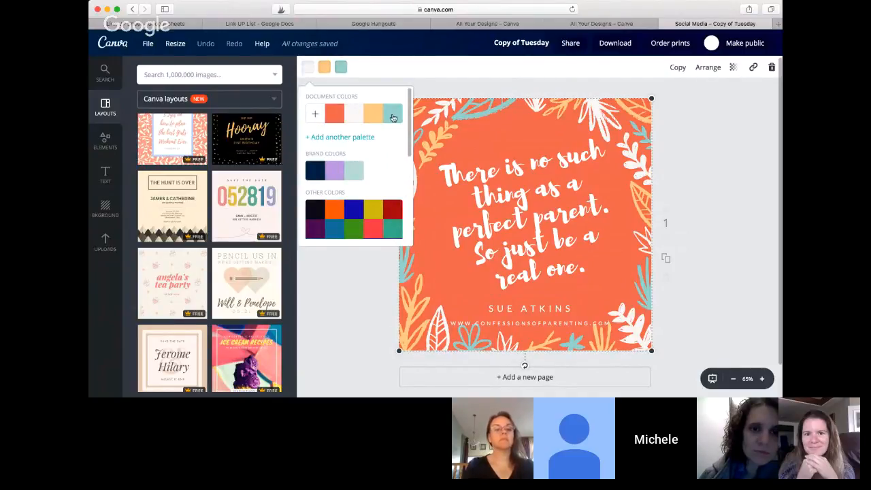
{"action": "left_click", "coordinate": [368, 208]}
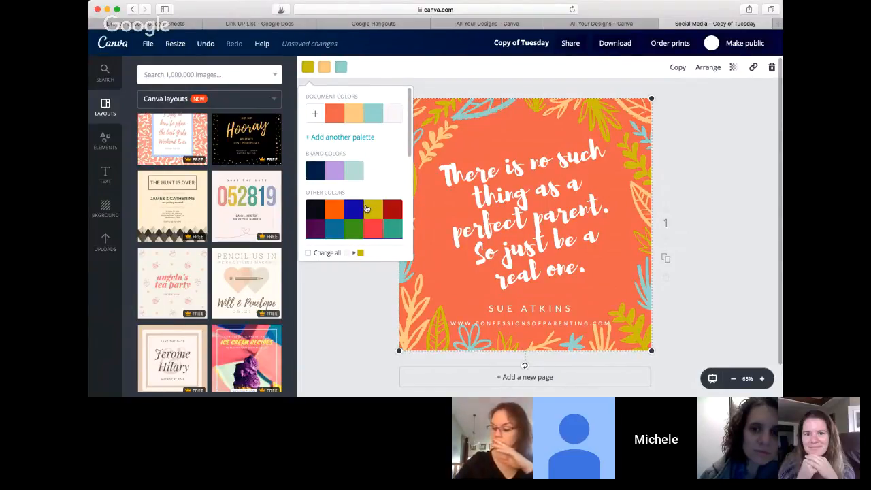
{"action": "left_click", "coordinate": [324, 72]}
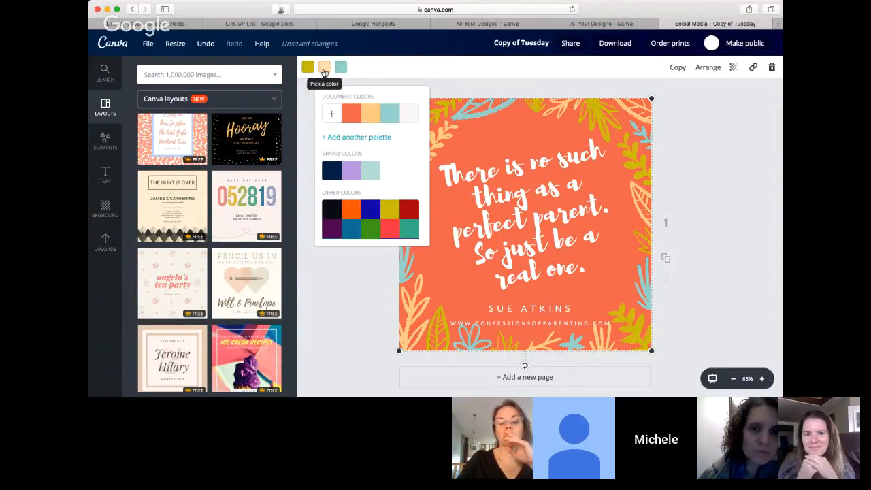
{"action": "left_click", "coordinate": [348, 175]}
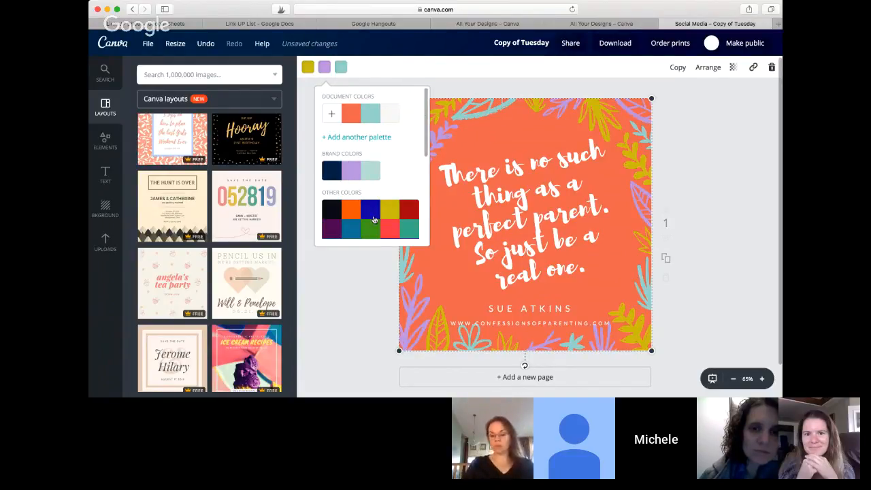
{"action": "left_click", "coordinate": [342, 68]}
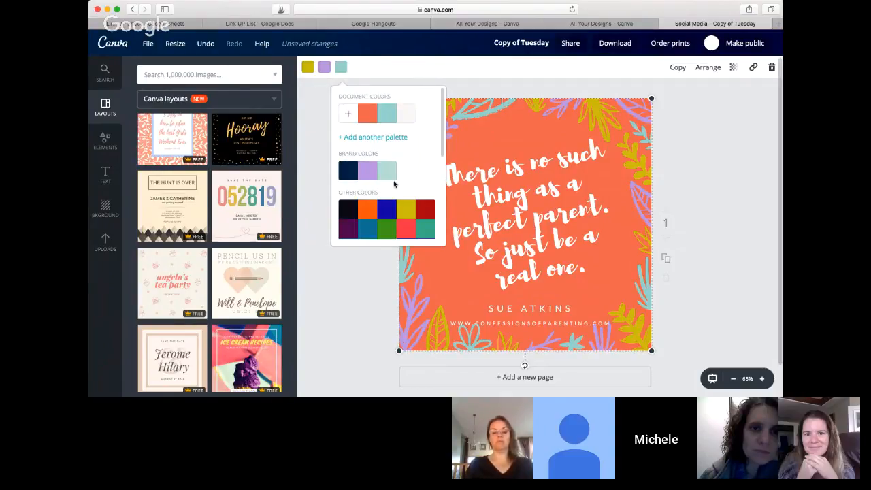
{"action": "left_click", "coordinate": [400, 235]}
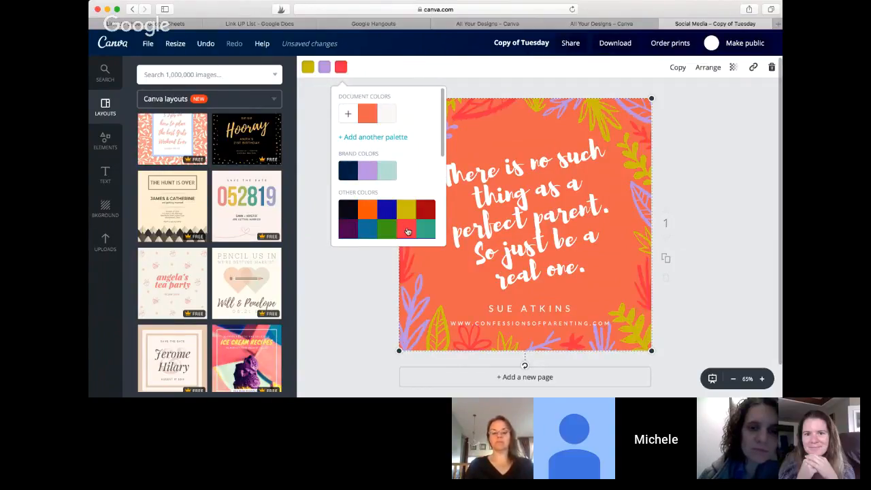
{"action": "left_click", "coordinate": [361, 291]}
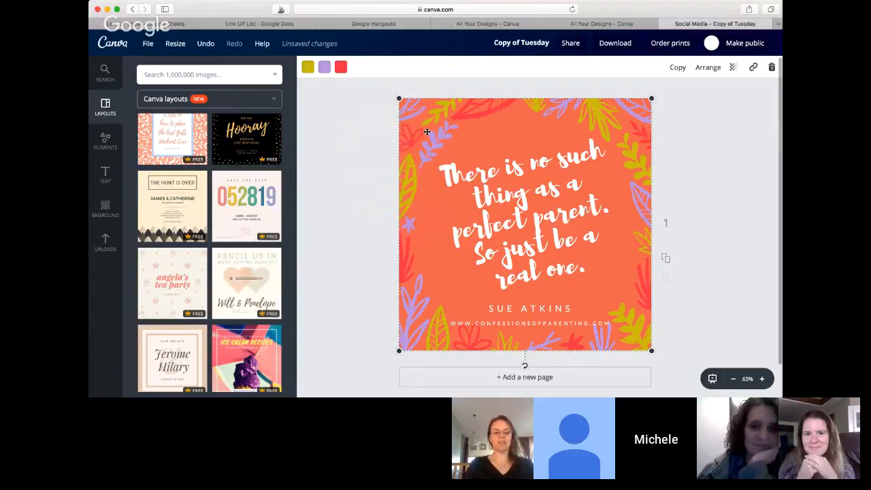
Shift the leaf border down to expose the background and change the background color to dark purple.
{"action": "left_click_drag", "start_coordinate": [429, 128], "coordinate": [434, 219]}
{"action": "left_click", "coordinate": [451, 130]}
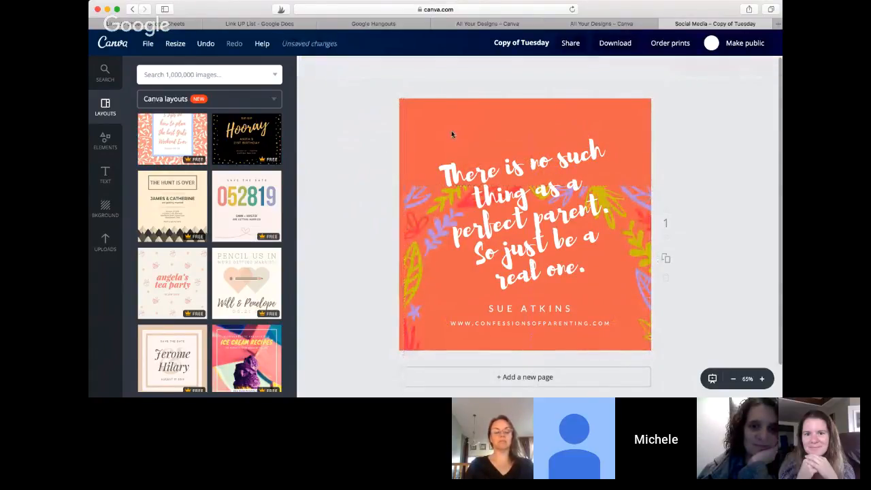
{"action": "left_click", "coordinate": [307, 67]}
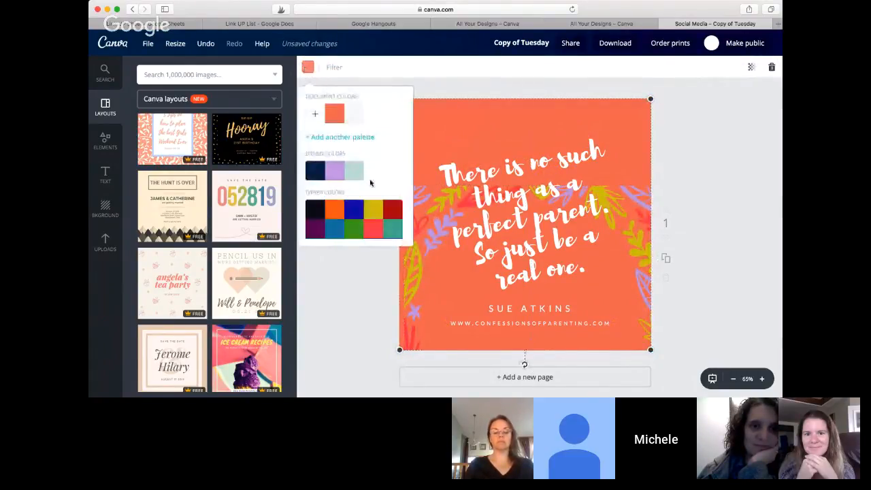
{"action": "scroll", "coordinate": [345, 229], "scroll_direction": "down", "scroll_amount": 1}
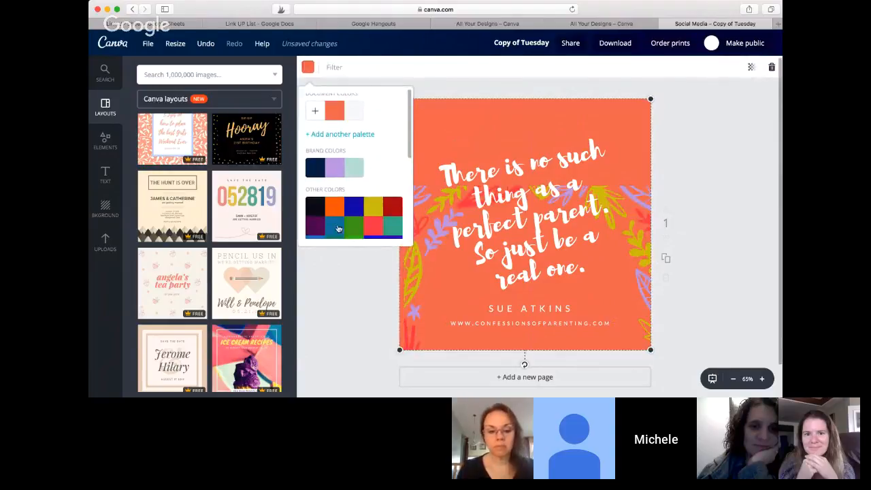
{"action": "left_click", "coordinate": [316, 227]}
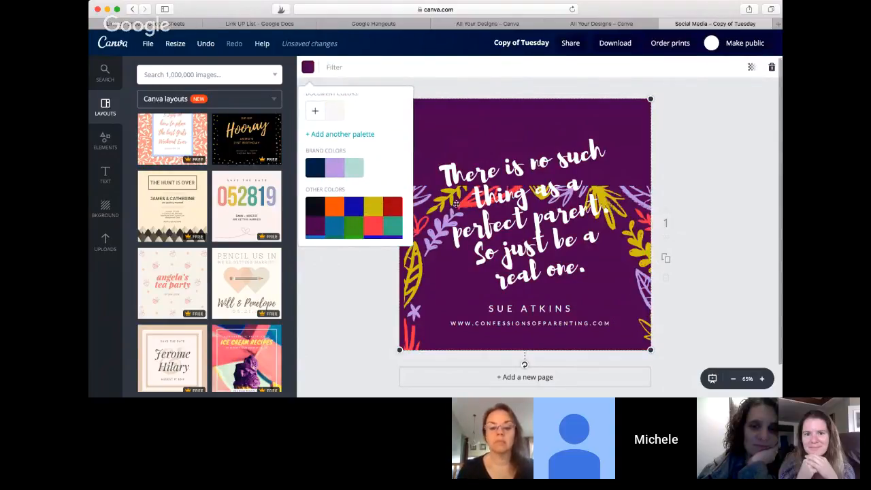
Move the leaf border back to frame the whole page and reposition the quote text inside it.
{"action": "left_click_drag", "start_coordinate": [455, 204], "coordinate": [471, 254]}
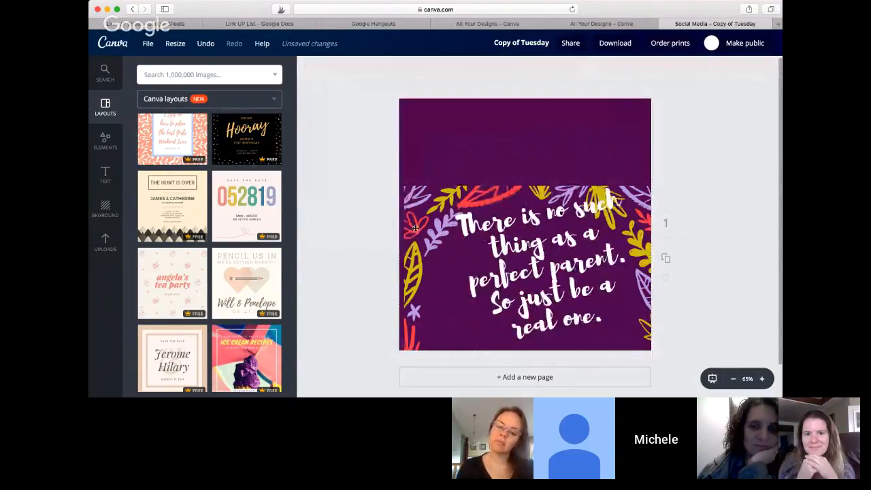
{"action": "left_click_drag", "start_coordinate": [414, 228], "coordinate": [411, 137]}
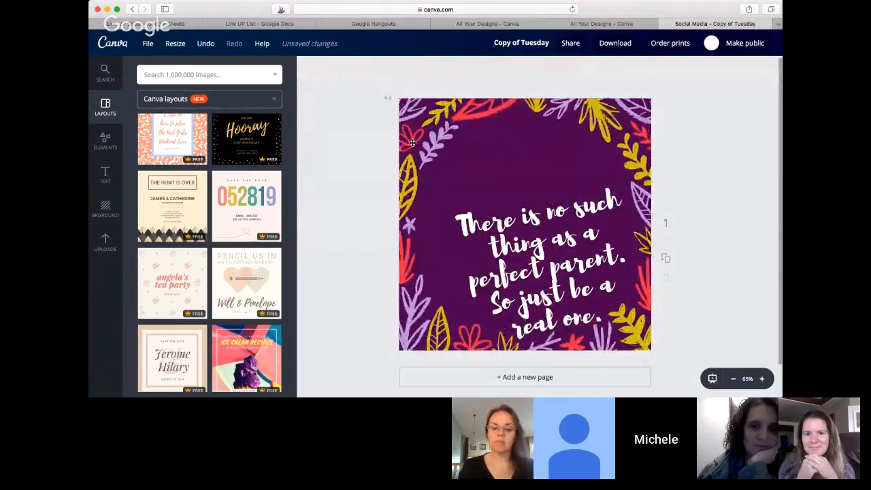
{"action": "left_click_drag", "start_coordinate": [564, 245], "coordinate": [551, 192]}
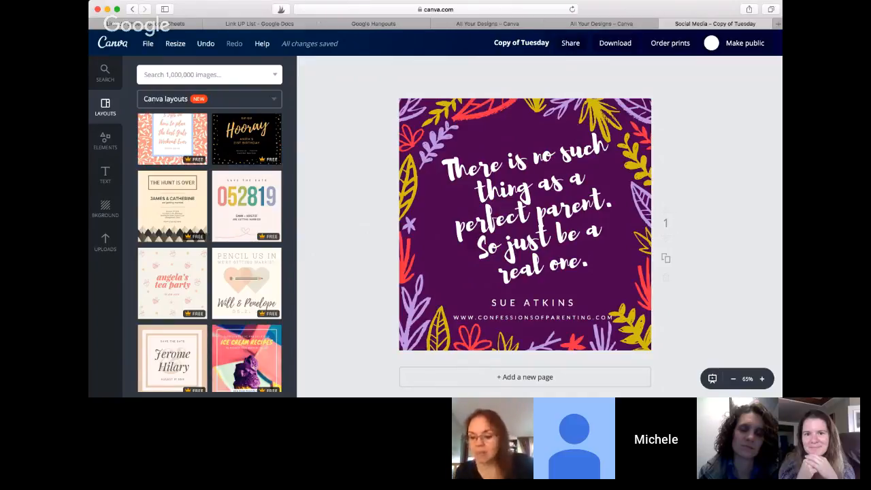
{"action": "key", "text": "super+Tab"}
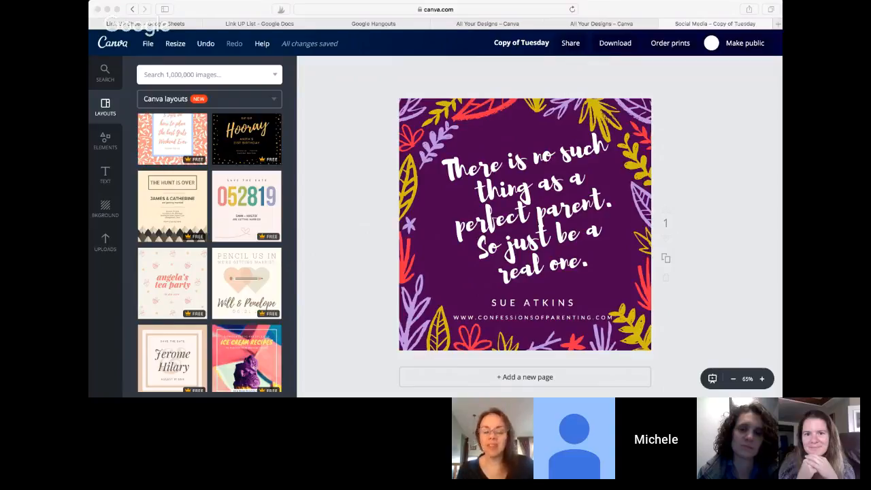
{"action": "left_click", "coordinate": [712, 8]}
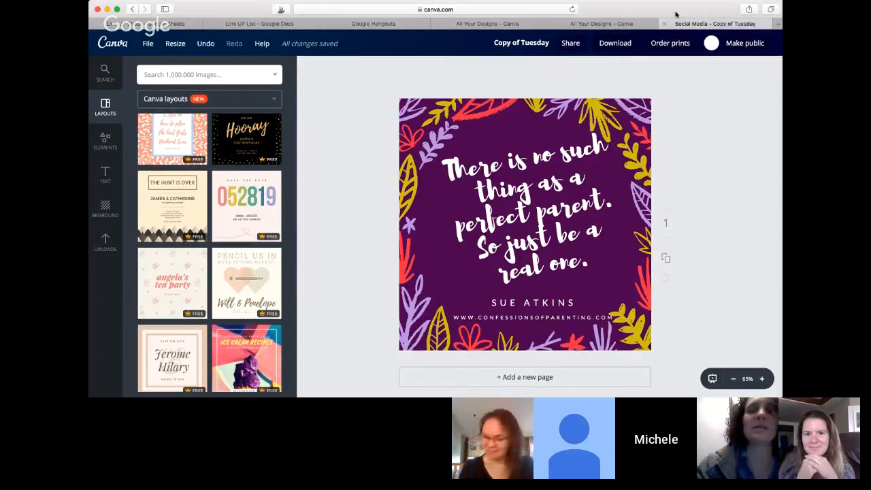
Rename the copied design as how-to-transition-from-homeschool-to-public-school.
{"action": "left_click", "coordinate": [514, 43]}
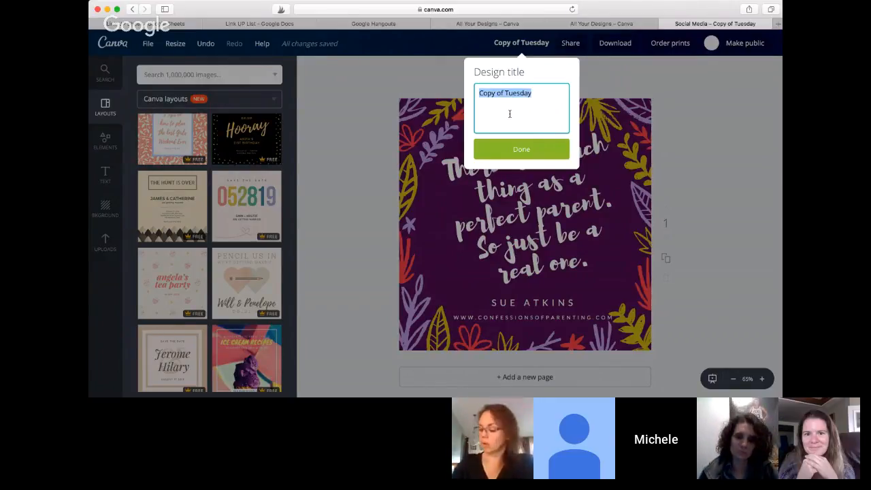
{"action": "type", "text": "how-to"}
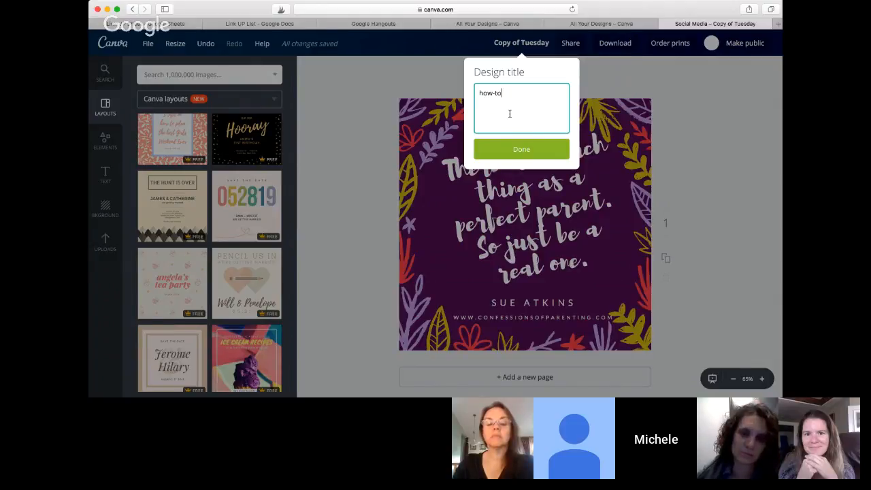
{"action": "type", "text": "-"}
{"action": "type", "text": "ran"}
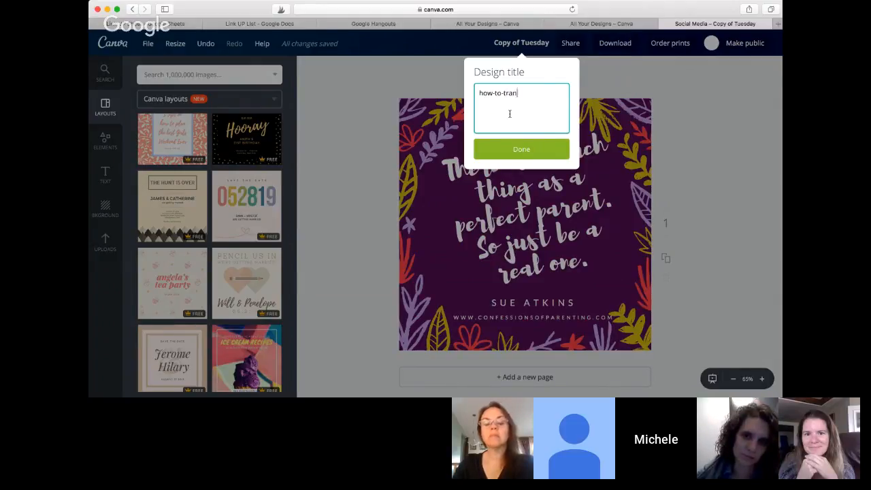
{"action": "type", "text": "sition-from-homeschool-to-"}
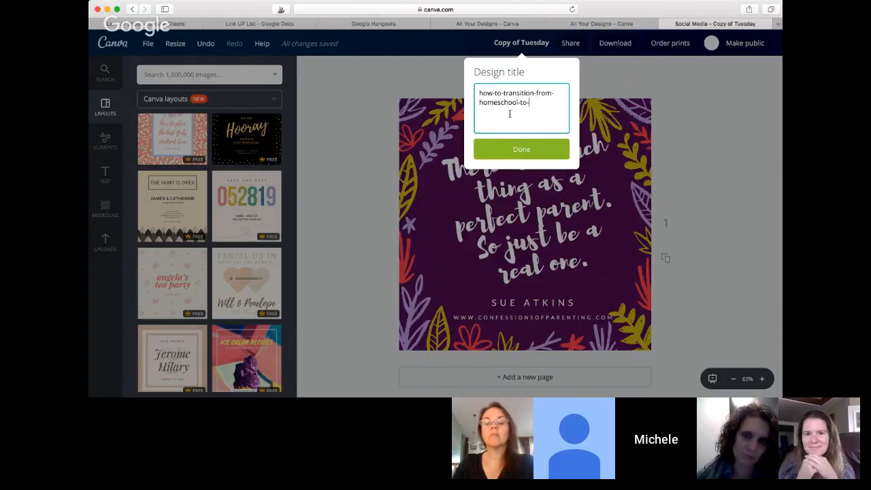
{"action": "type", "text": "piblic-"}
{"action": "type", "text": "school"}
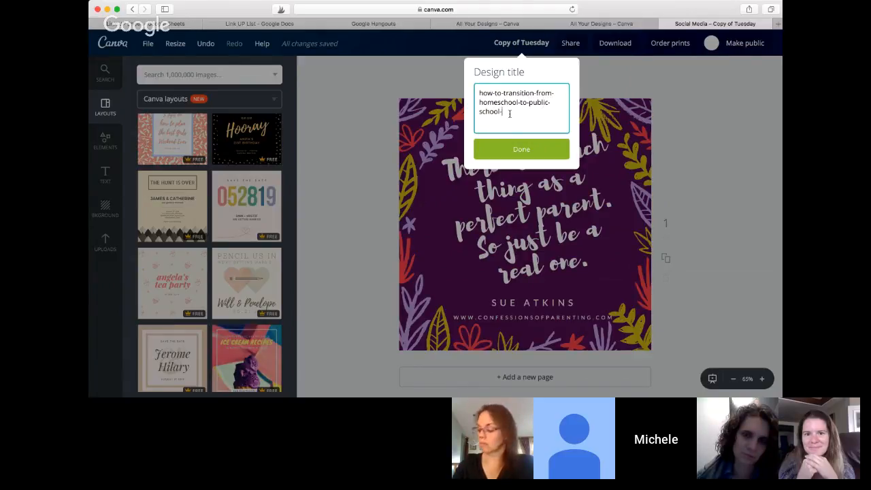
{"action": "type", "text": "-WM"}
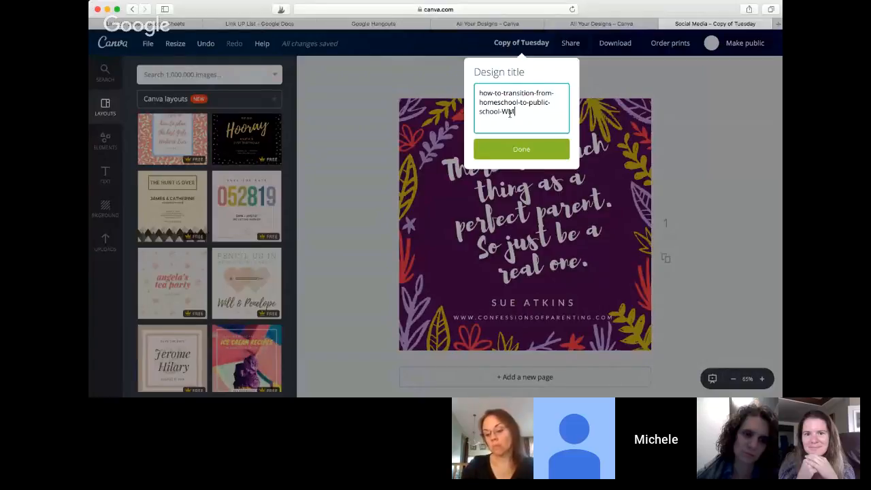
{"action": "key", "text": "BackSpace"}
{"action": "key", "text": "BackSpace"}
{"action": "key", "text": "BackSpace"}
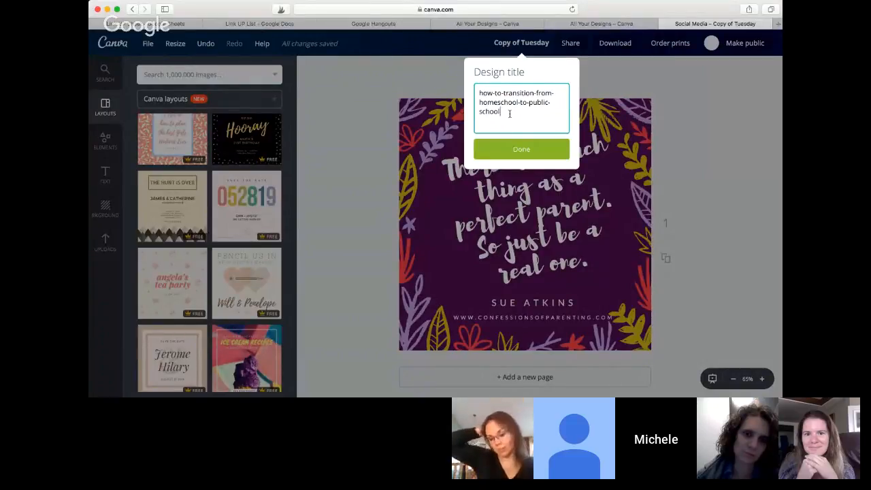
{"action": "left_click", "coordinate": [495, 156]}
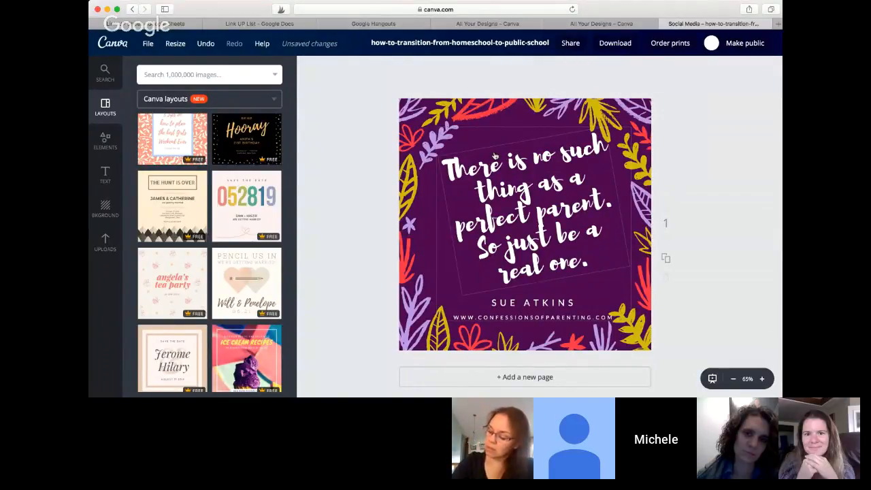
Return to the overview of all designs and look through the saved graphics and how they are titled.
{"action": "left_click", "coordinate": [112, 45]}
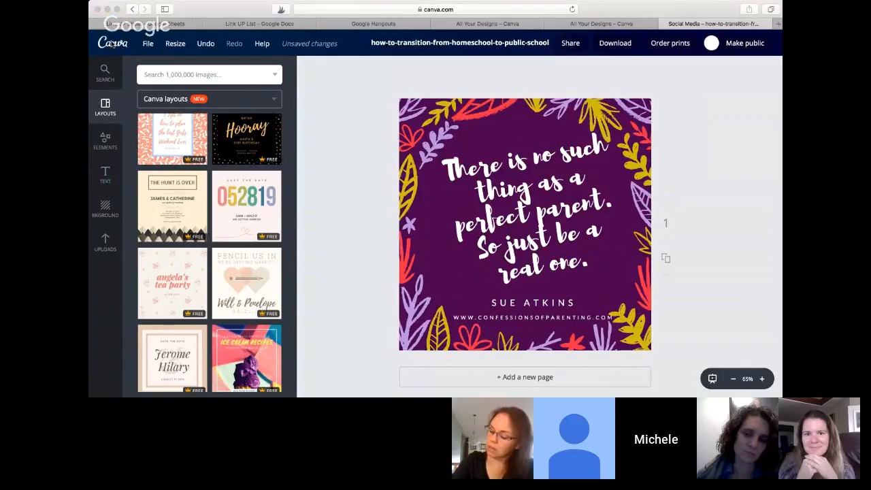
{"action": "left_click", "coordinate": [472, 136]}
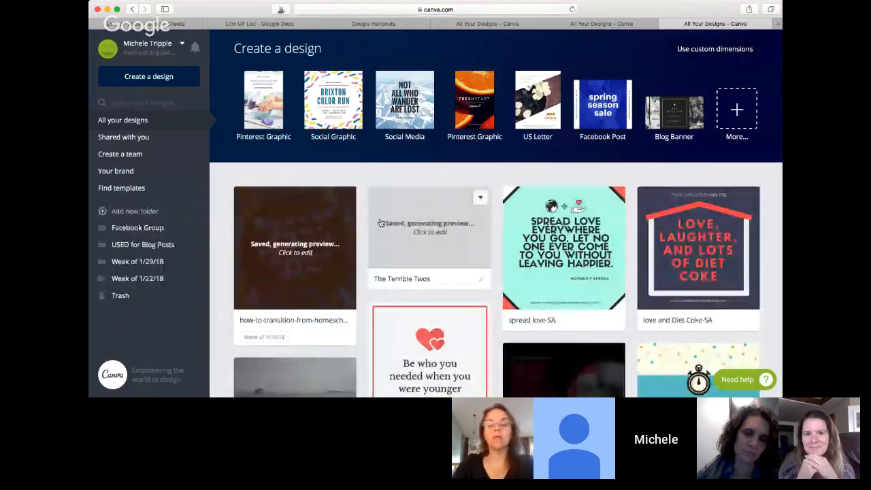
{"action": "scroll", "coordinate": [381, 223], "scroll_direction": "down", "scroll_amount": 10}
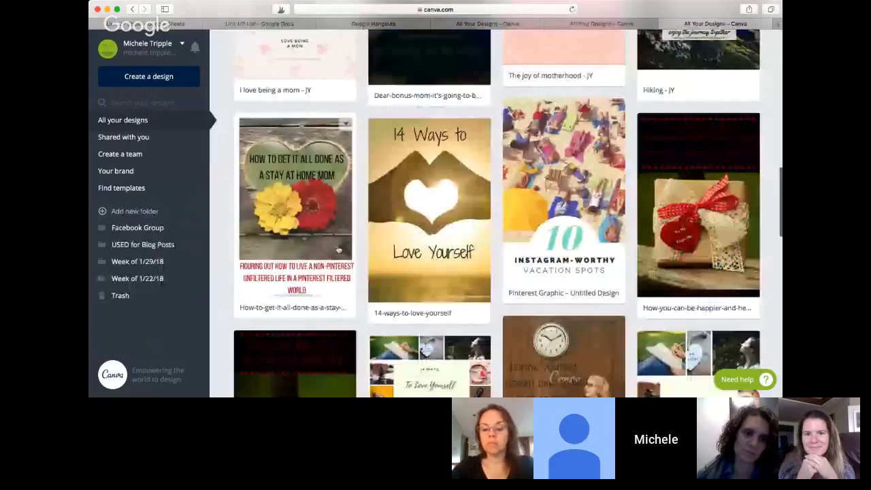
{"action": "scroll", "coordinate": [338, 250], "scroll_direction": "up", "scroll_amount": 10}
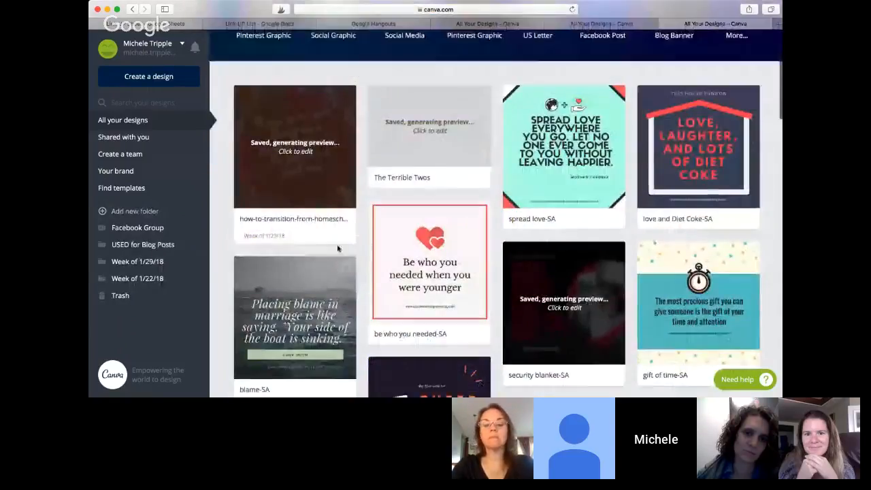
{"action": "scroll", "coordinate": [363, 231], "scroll_direction": "down", "scroll_amount": 10}
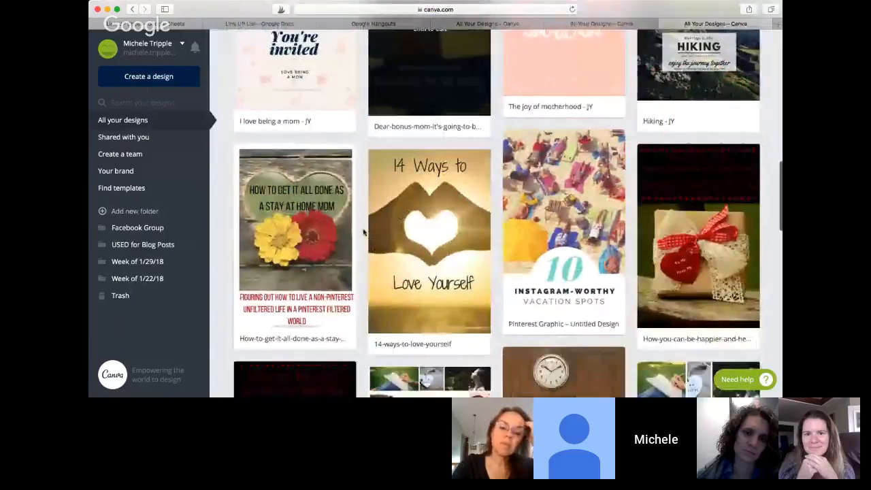
{"action": "scroll", "coordinate": [363, 232], "scroll_direction": "down", "scroll_amount": 5}
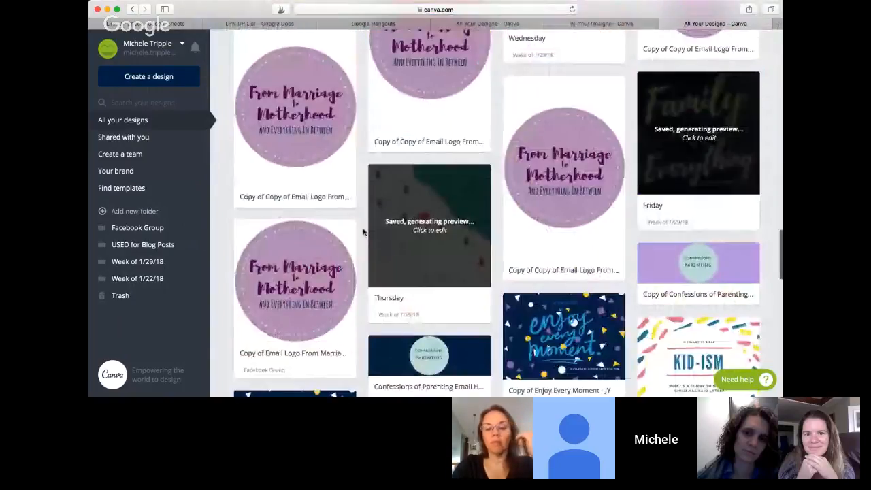
{"action": "scroll", "coordinate": [363, 232], "scroll_direction": "down", "scroll_amount": 5}
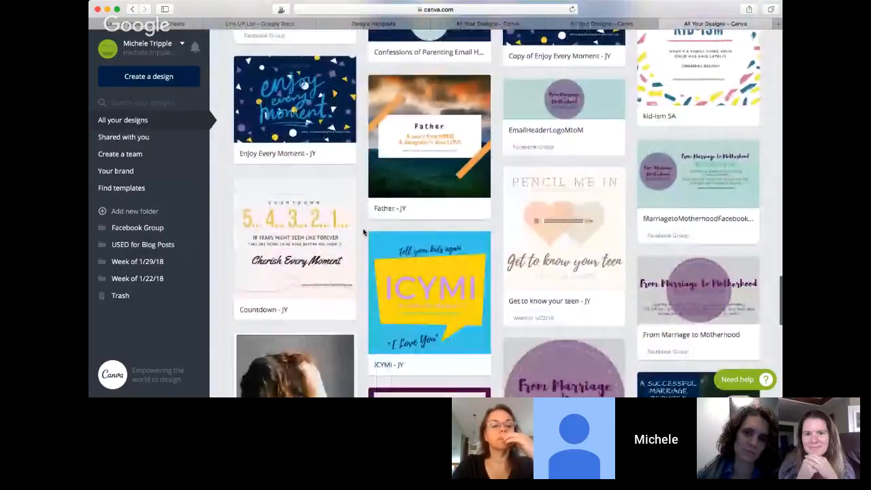
{"action": "scroll", "coordinate": [363, 232], "scroll_direction": "down", "scroll_amount": 2}
{"action": "scroll", "coordinate": [363, 232], "scroll_direction": "up", "scroll_amount": 2}
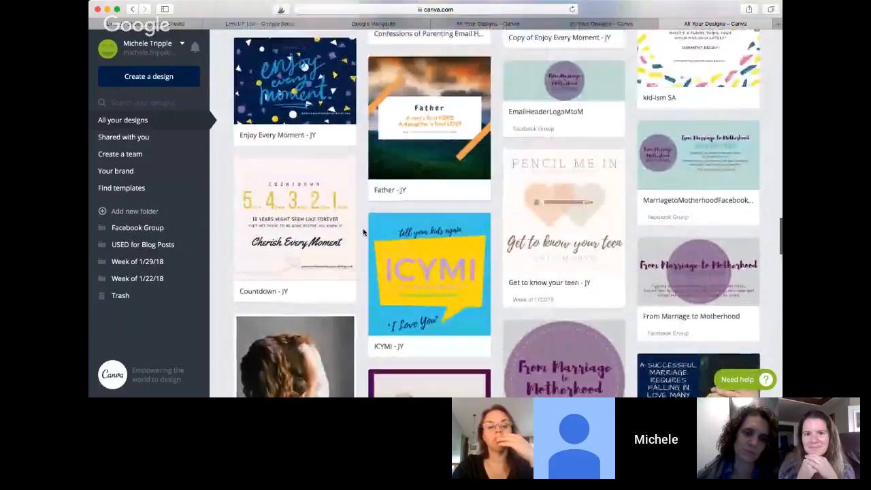
{"action": "scroll", "coordinate": [363, 232], "scroll_direction": "up", "scroll_amount": 5}
{"action": "scroll", "coordinate": [362, 231], "scroll_direction": "up", "scroll_amount": 10}
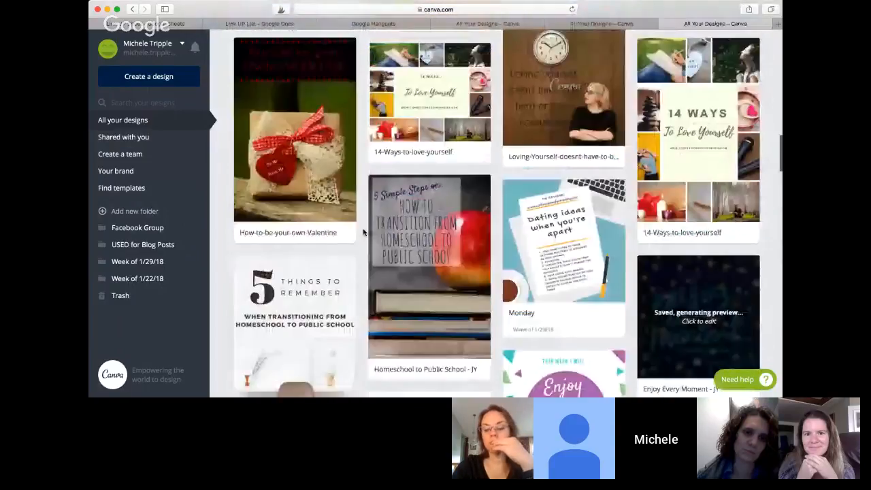
{"action": "scroll", "coordinate": [362, 232], "scroll_direction": "up", "scroll_amount": 8}
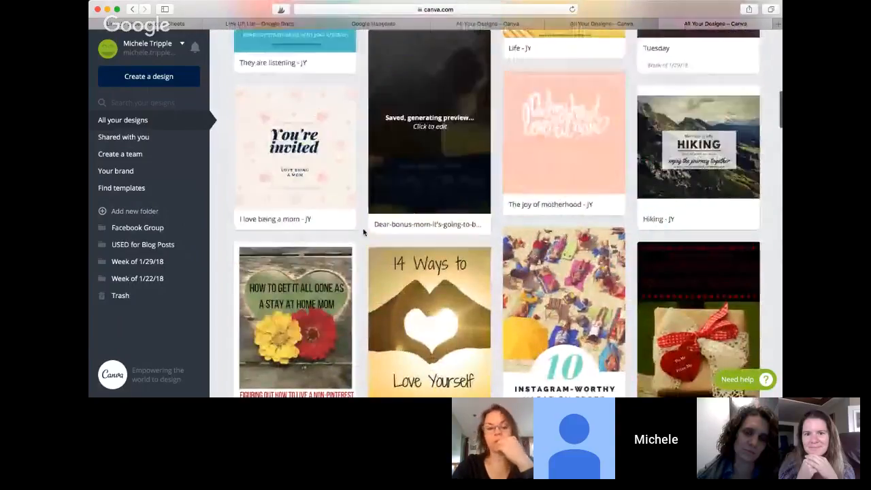
{"action": "scroll", "coordinate": [364, 232], "scroll_direction": "up", "scroll_amount": 3}
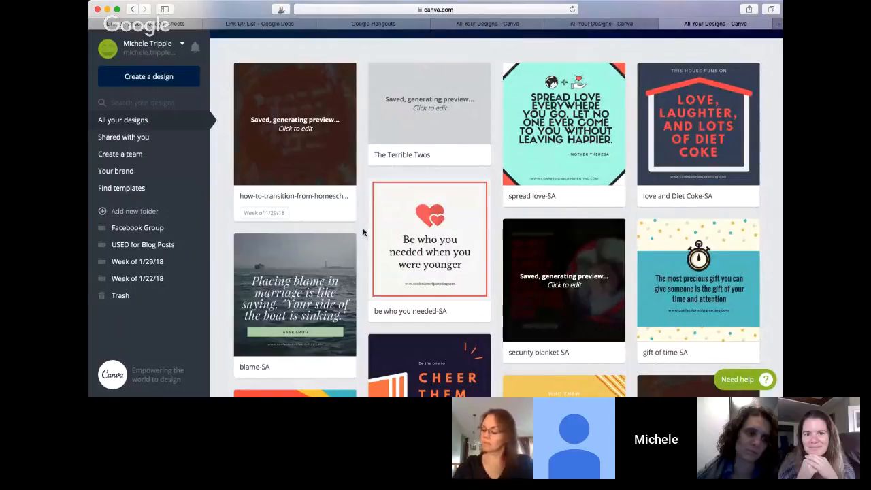
{"action": "scroll", "coordinate": [363, 232], "scroll_direction": "down", "scroll_amount": 1}
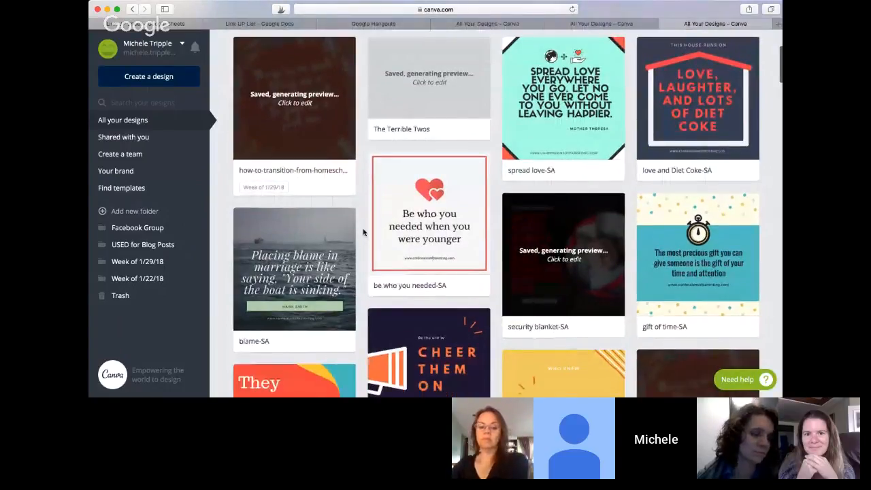
{"action": "scroll", "coordinate": [363, 232], "scroll_direction": "down", "scroll_amount": 10}
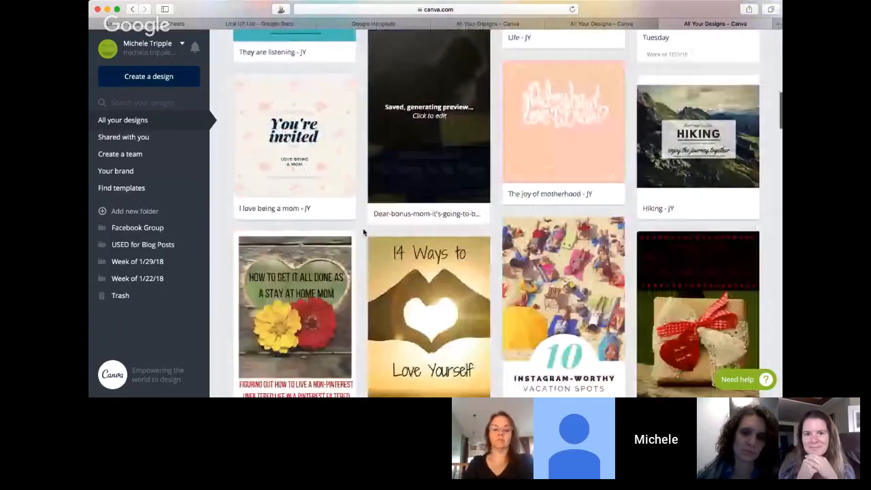
{"action": "scroll", "coordinate": [363, 232], "scroll_direction": "down", "scroll_amount": 10}
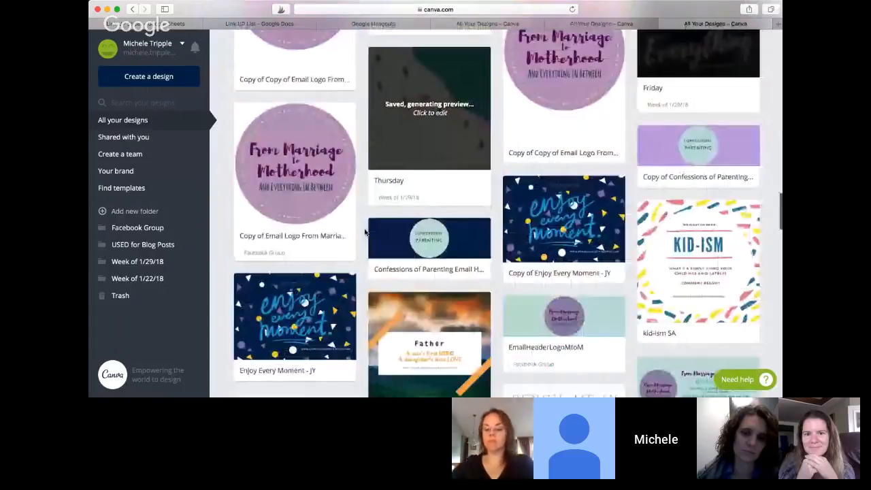
Open the saved Get to know your teen - JY design to view it in the editor.
{"action": "scroll", "coordinate": [533, 230], "scroll_direction": "down", "scroll_amount": 5}
{"action": "left_click", "coordinate": [534, 229]}
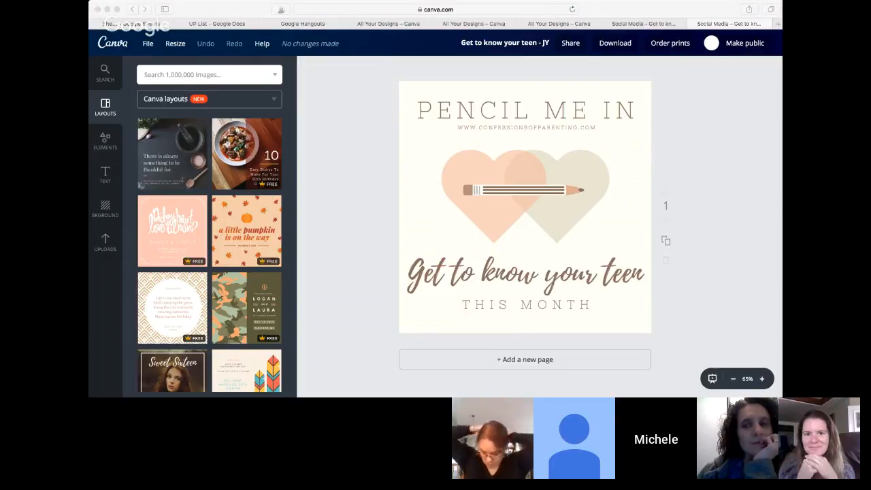
{"action": "left_click", "coordinate": [659, 9]}
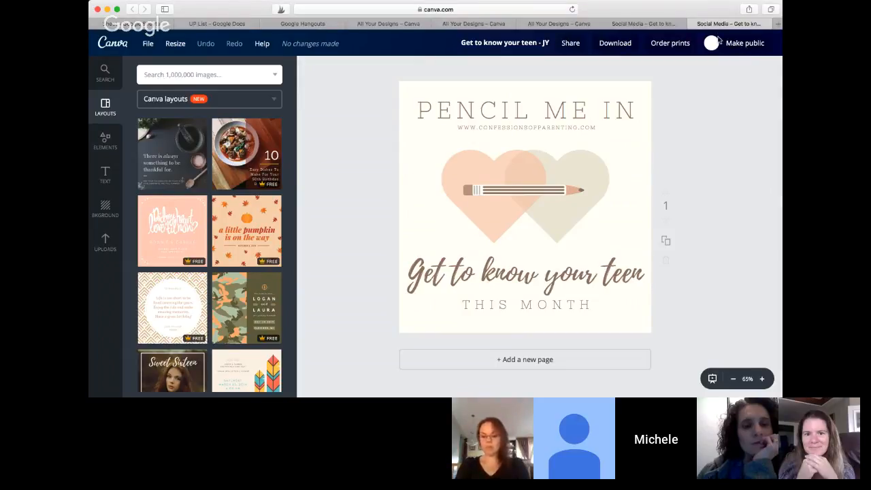
{"action": "key", "text": "super+Tab"}
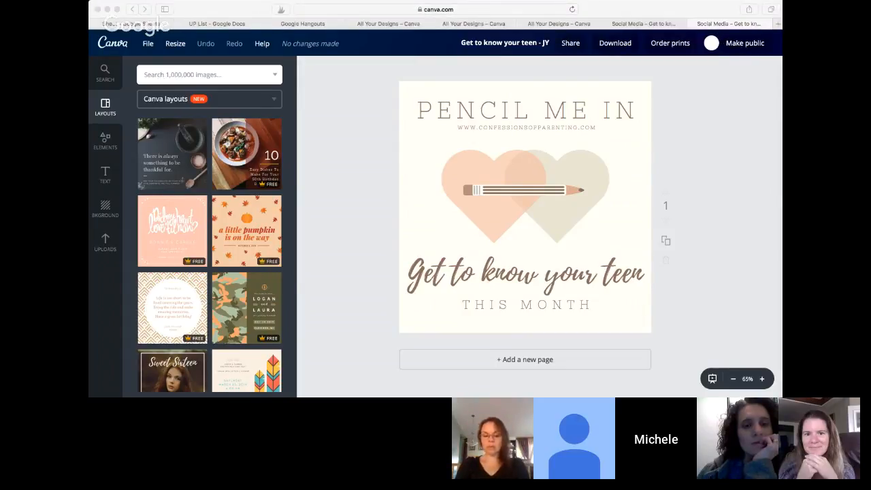
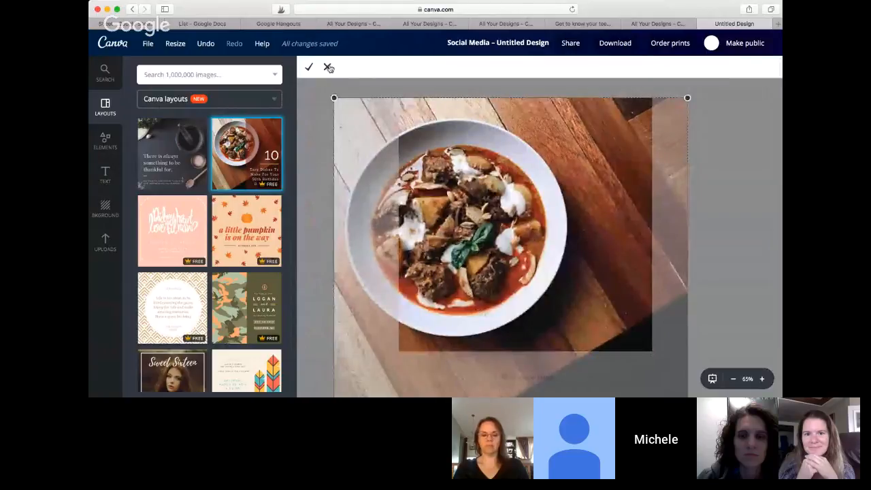
Accept the crop of the food photo, then replace the page content with the "a little pumpkin is on the way" layout.
{"action": "left_click", "coordinate": [308, 67]}
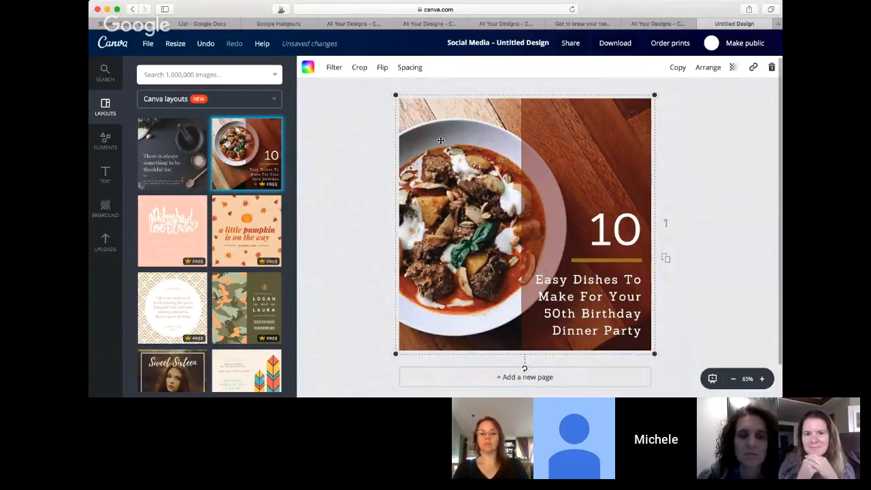
{"action": "left_click", "coordinate": [258, 208]}
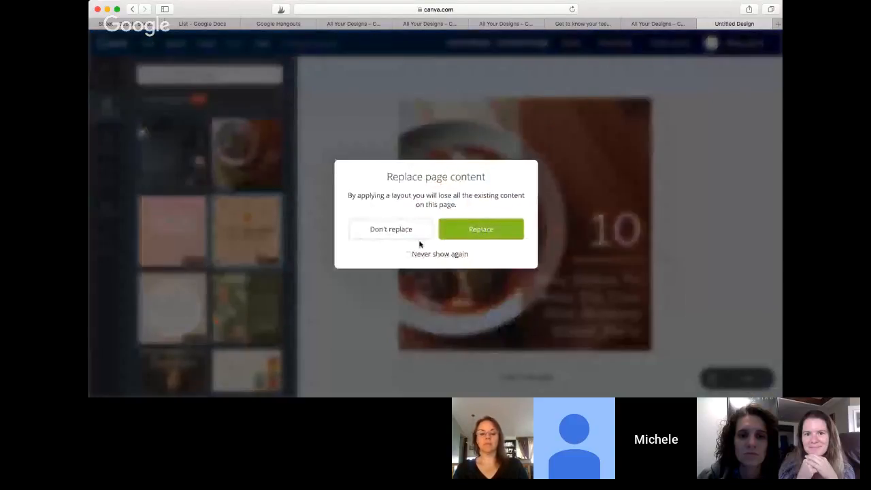
{"action": "left_click", "coordinate": [445, 229]}
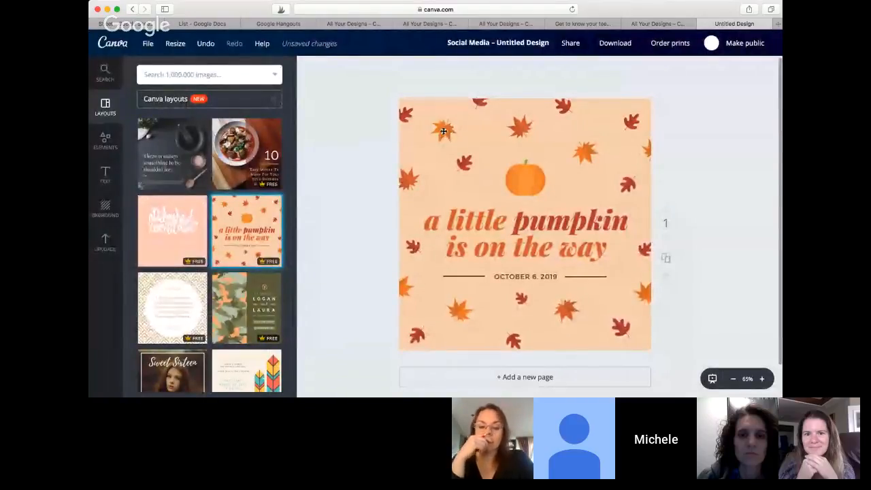
Rearrange the scattered maple and oak leaves into a cluster in the upper-left corner of the pumpkin design.
{"action": "left_click_drag", "start_coordinate": [453, 156], "coordinate": [415, 124]}
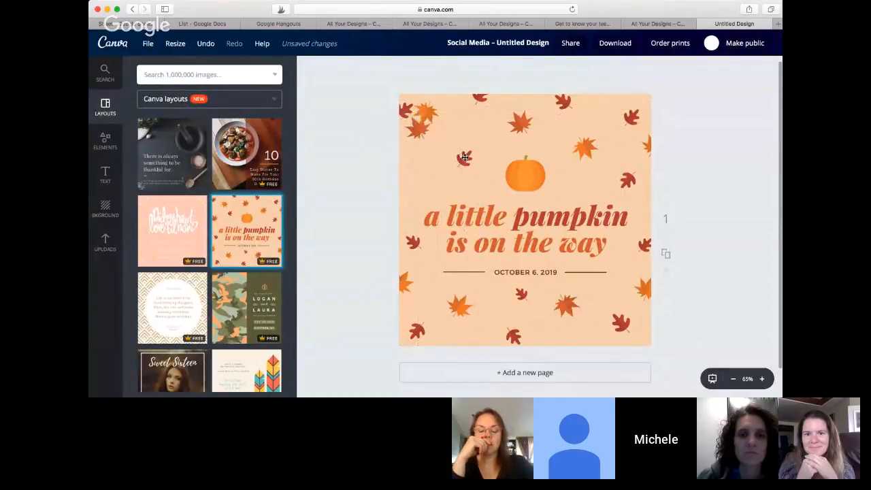
{"action": "left_click", "coordinate": [428, 113]}
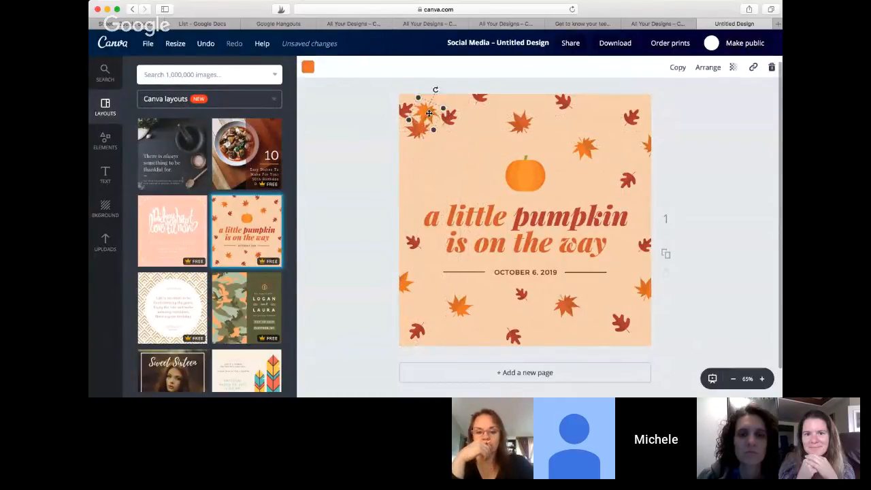
{"action": "left_click_drag", "start_coordinate": [432, 117], "coordinate": [437, 158]}
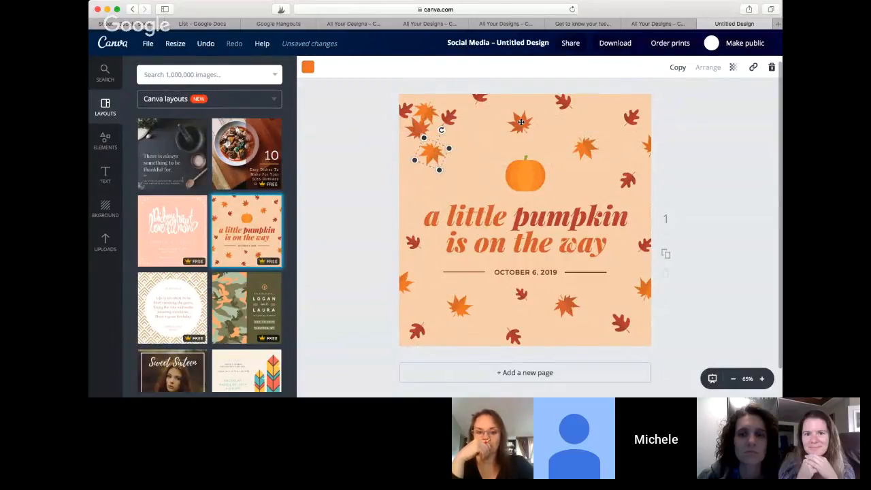
{"action": "left_click_drag", "start_coordinate": [520, 123], "coordinate": [460, 136]}
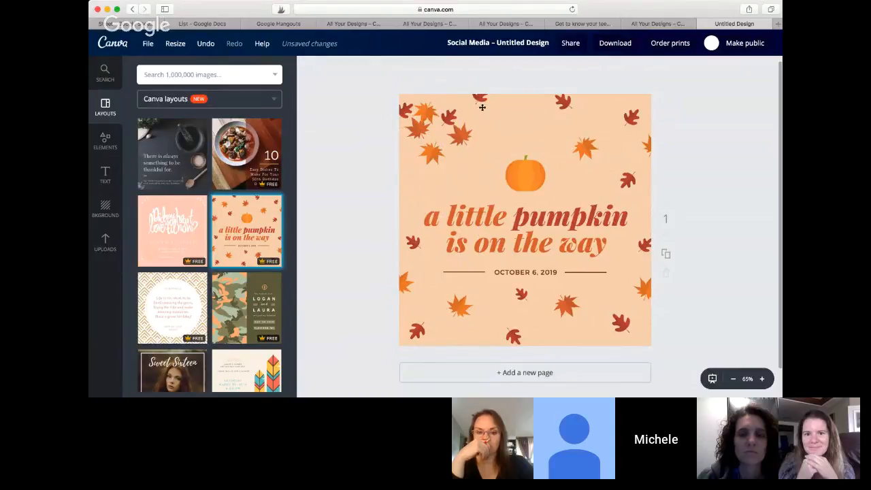
{"action": "left_click_drag", "start_coordinate": [478, 100], "coordinate": [404, 151]}
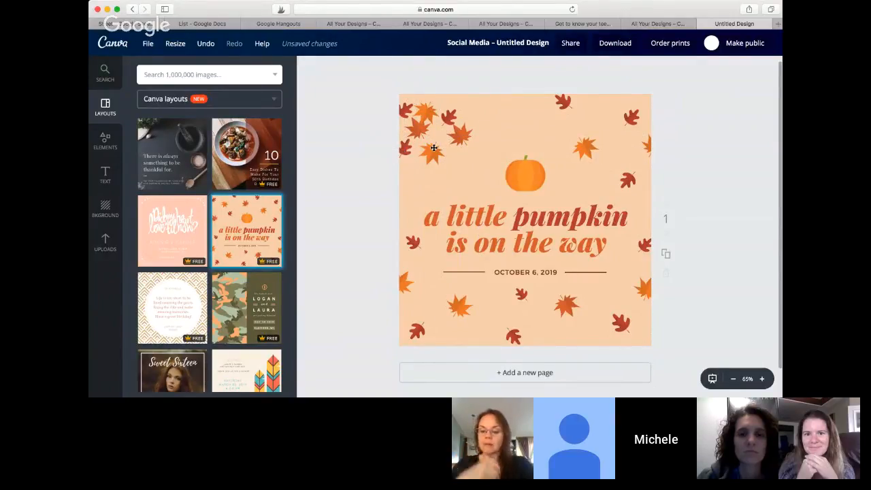
Recolor the lowest orange leaf of the corner cluster dark green and apply the change to all elements in that same orange.
{"action": "left_click", "coordinate": [433, 147]}
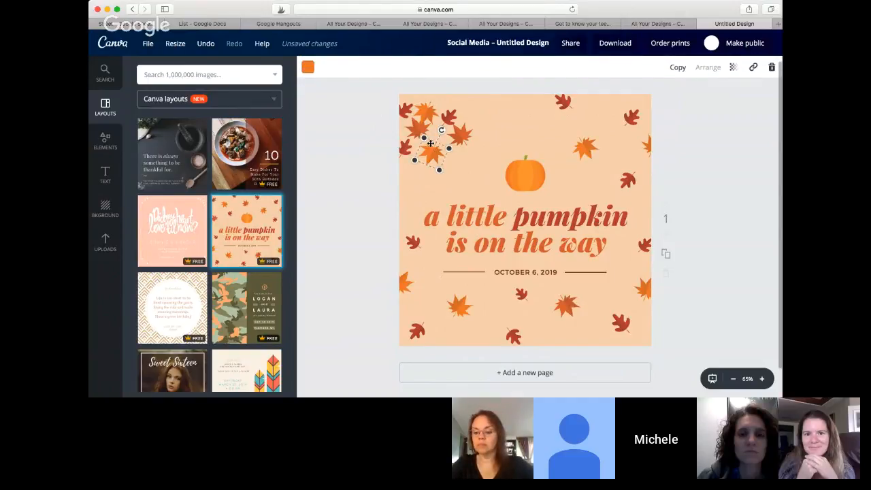
{"action": "left_click", "coordinate": [306, 69]}
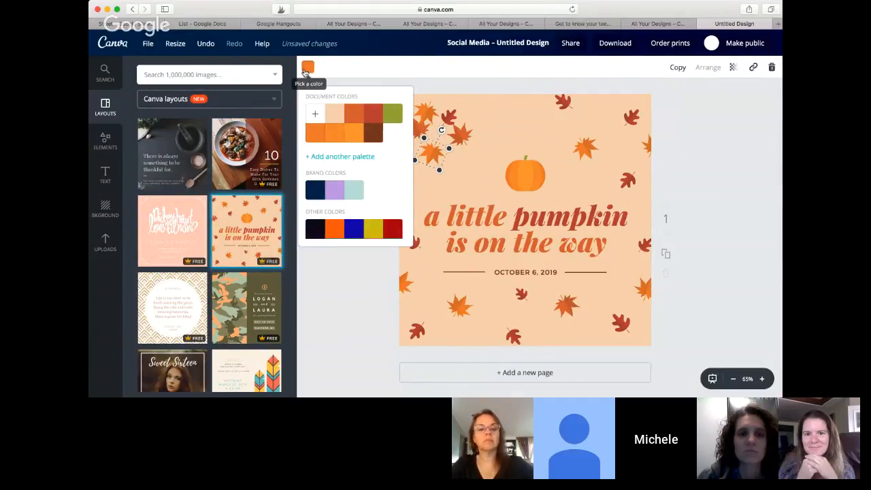
{"action": "scroll", "coordinate": [374, 180], "scroll_direction": "down", "scroll_amount": 2}
{"action": "scroll", "coordinate": [371, 181], "scroll_direction": "down", "scroll_amount": 1}
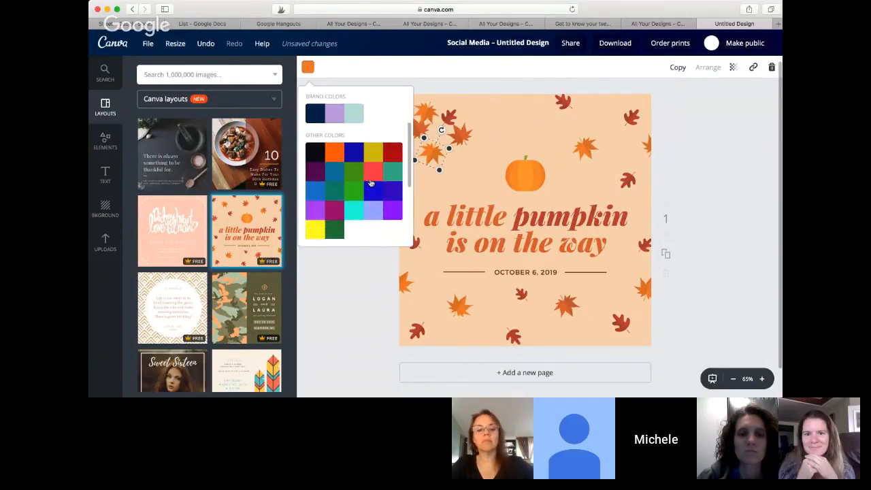
{"action": "left_click", "coordinate": [333, 231]}
{"action": "scroll", "coordinate": [331, 232], "scroll_direction": "down", "scroll_amount": 2}
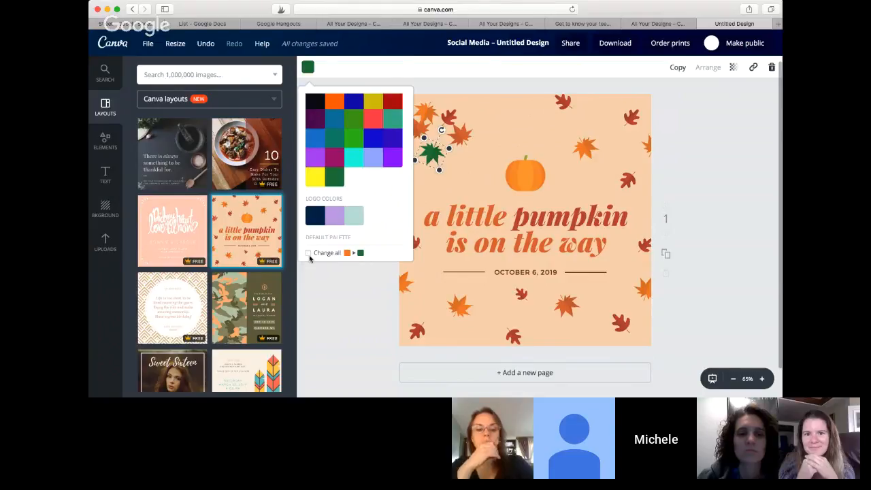
{"action": "left_click", "coordinate": [307, 253]}
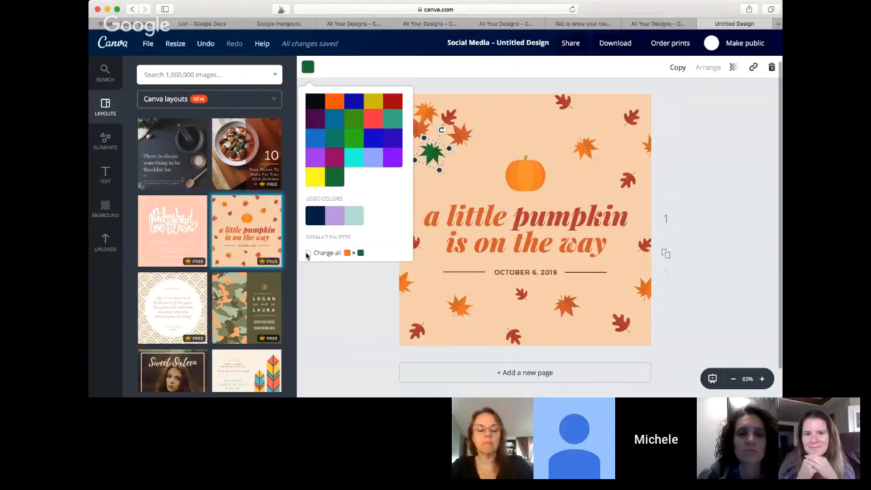
{"action": "left_click", "coordinate": [348, 302]}
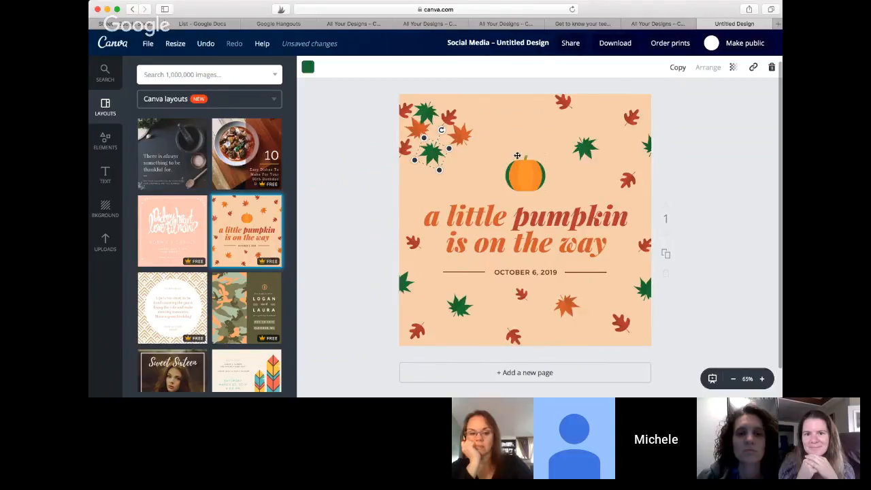
Try dark red and brand light purple on everything sharing the cluster's rightmost orange leaf color, keeping light purple on that leaf only.
{"action": "left_click", "coordinate": [463, 135]}
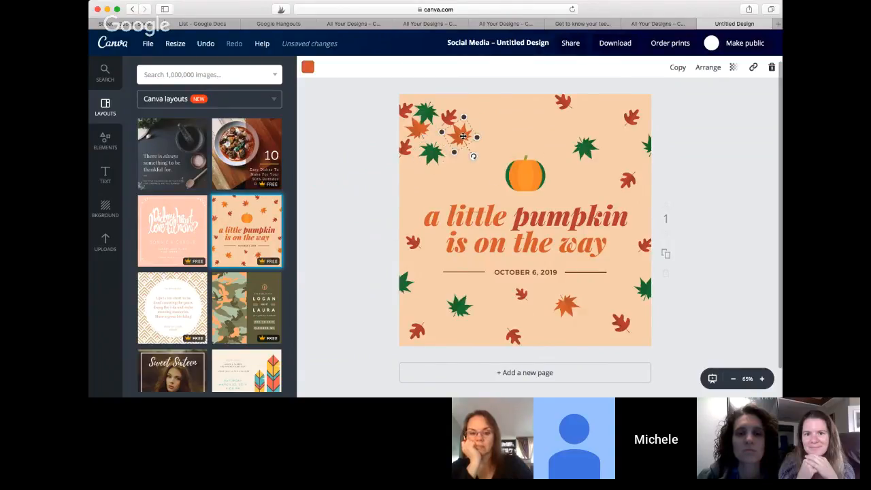
{"action": "left_click", "coordinate": [308, 67]}
{"action": "left_click", "coordinate": [391, 230]}
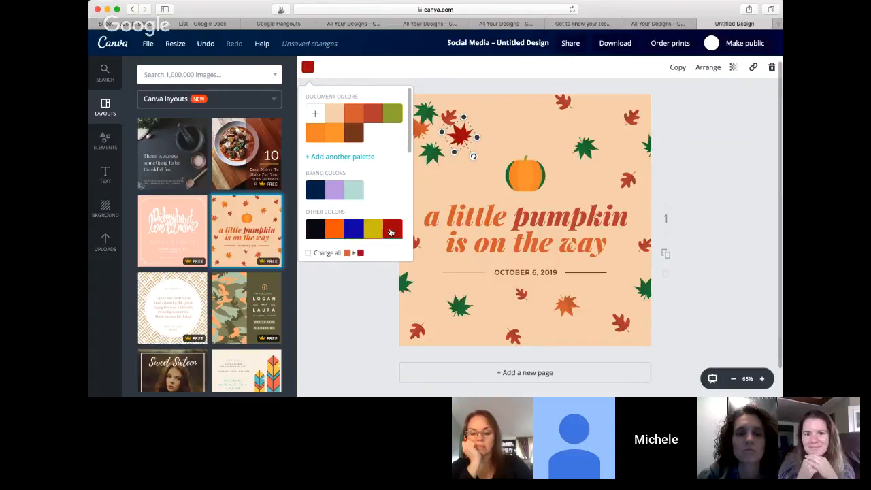
{"action": "left_click", "coordinate": [307, 253]}
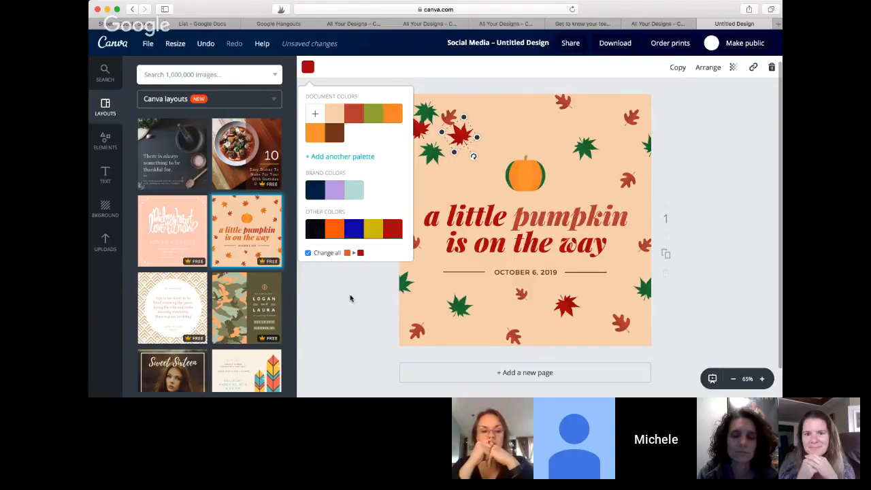
{"action": "left_click", "coordinate": [340, 190]}
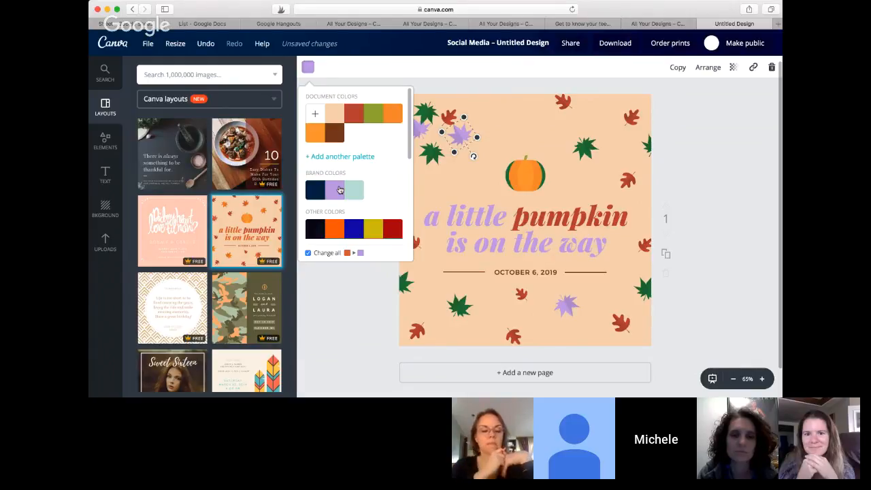
{"action": "left_click", "coordinate": [307, 253]}
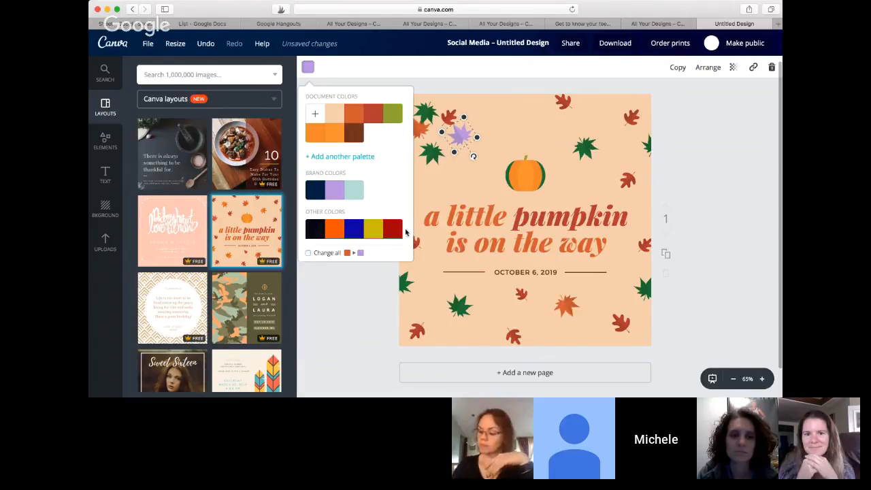
Select the word "is" in the heading and try the pale teal brand color and the olive green document color on it.
{"action": "double_click", "coordinate": [456, 243]}
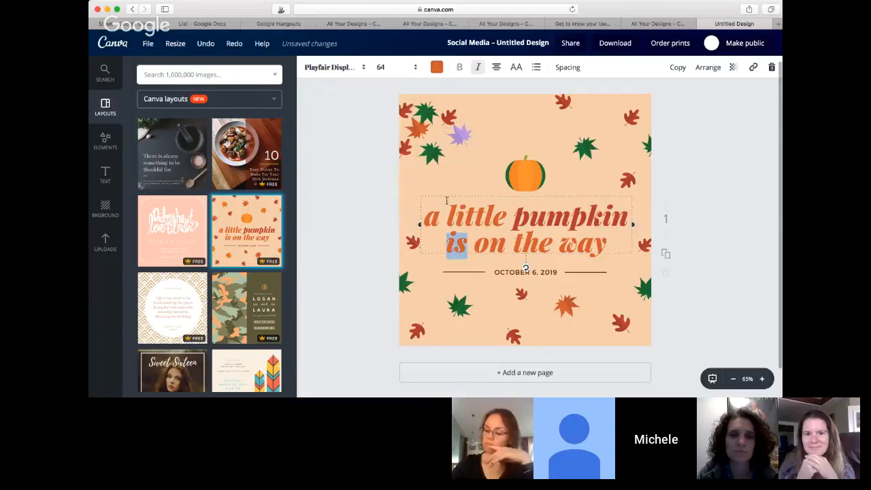
{"action": "left_click", "coordinate": [436, 67]}
{"action": "left_click", "coordinate": [484, 190]}
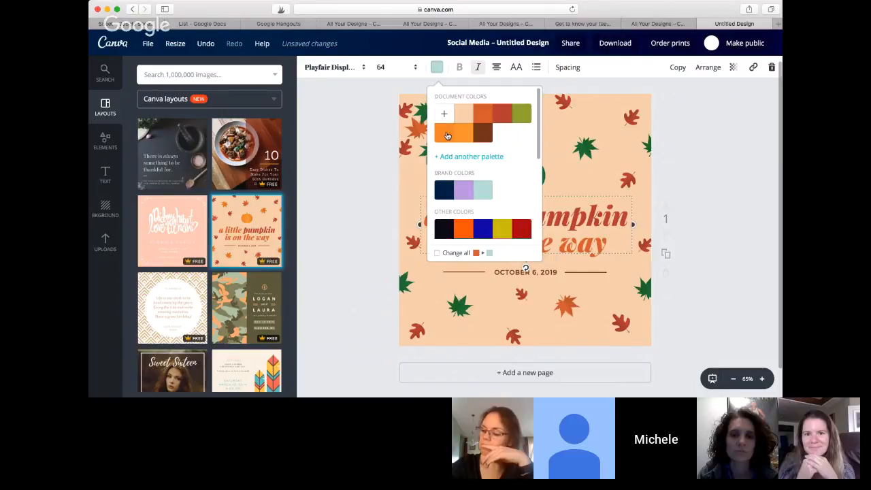
{"action": "left_click", "coordinate": [528, 113]}
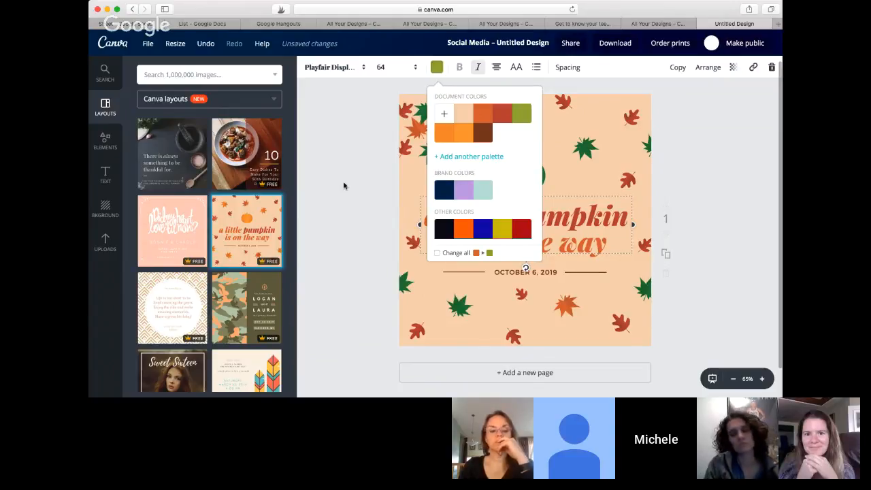
Look through the available palettes, then give the selected word "is" a custom bright blue with color code 002dd2.
{"action": "scroll", "coordinate": [486, 172], "scroll_direction": "down", "scroll_amount": 1}
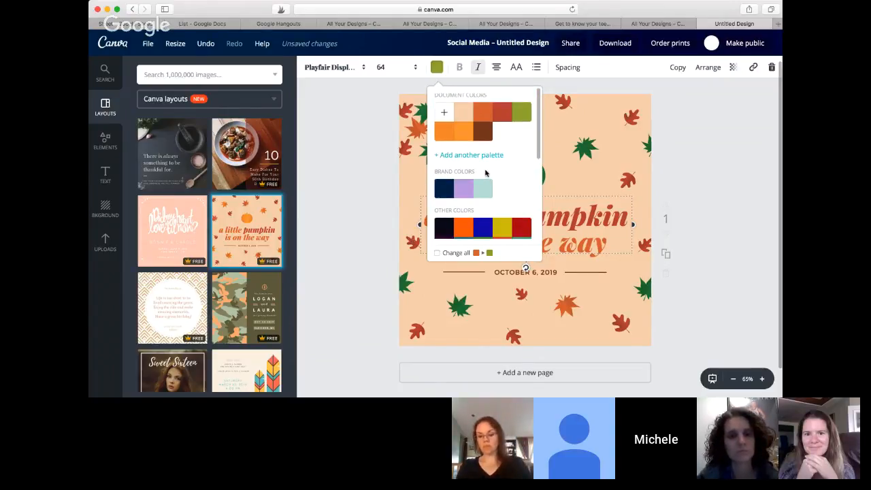
{"action": "scroll", "coordinate": [485, 173], "scroll_direction": "down", "scroll_amount": 8}
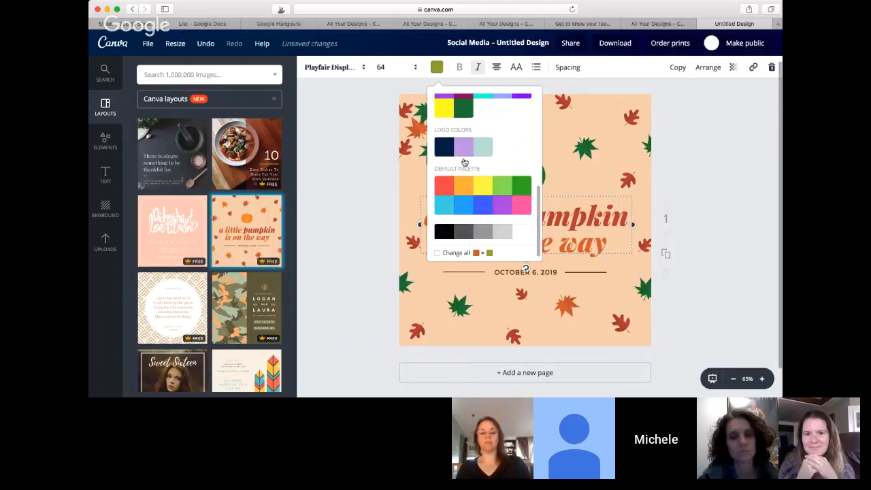
{"action": "scroll", "coordinate": [485, 204], "scroll_direction": "up", "scroll_amount": 7}
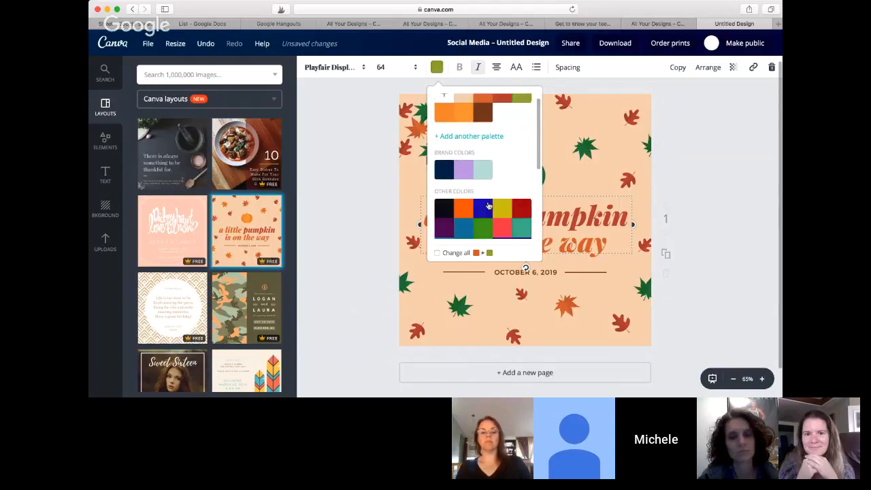
{"action": "scroll", "coordinate": [488, 206], "scroll_direction": "up", "scroll_amount": 1}
{"action": "left_click", "coordinate": [444, 116]}
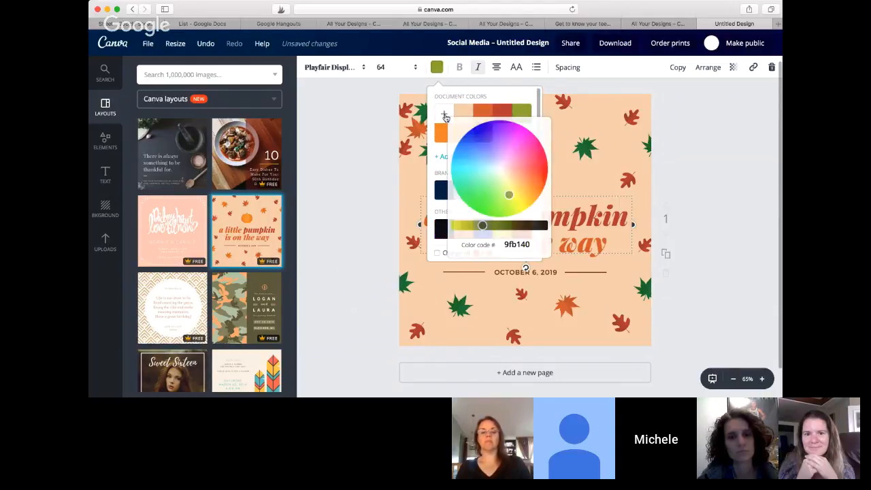
{"action": "left_click", "coordinate": [507, 192]}
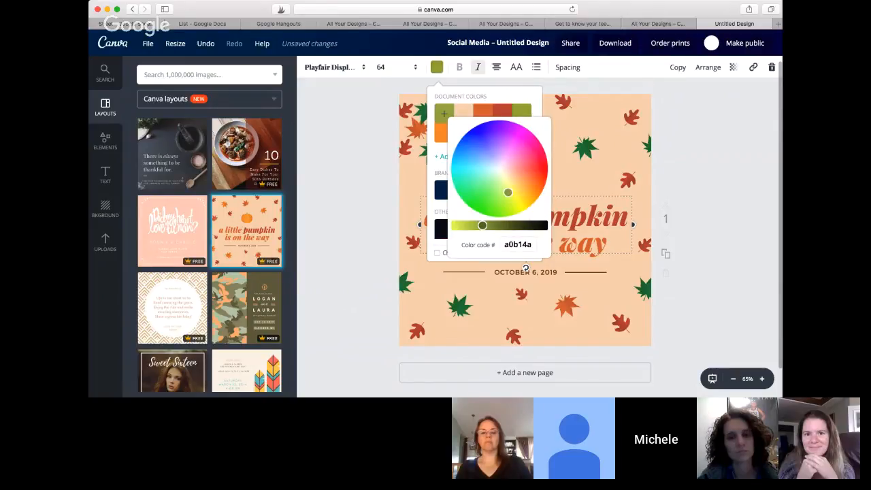
{"action": "left_click_drag", "start_coordinate": [507, 191], "coordinate": [469, 136]}
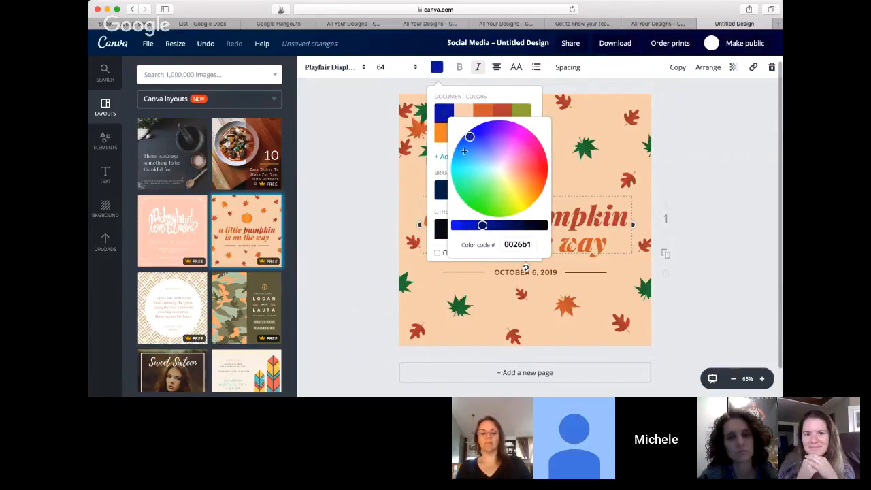
{"action": "left_click_drag", "start_coordinate": [482, 225], "coordinate": [471, 225]}
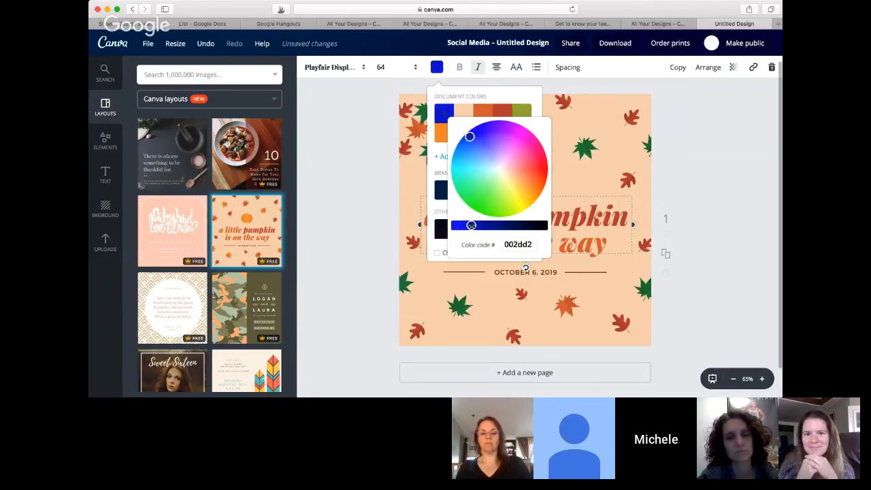
{"action": "left_click", "coordinate": [421, 195]}
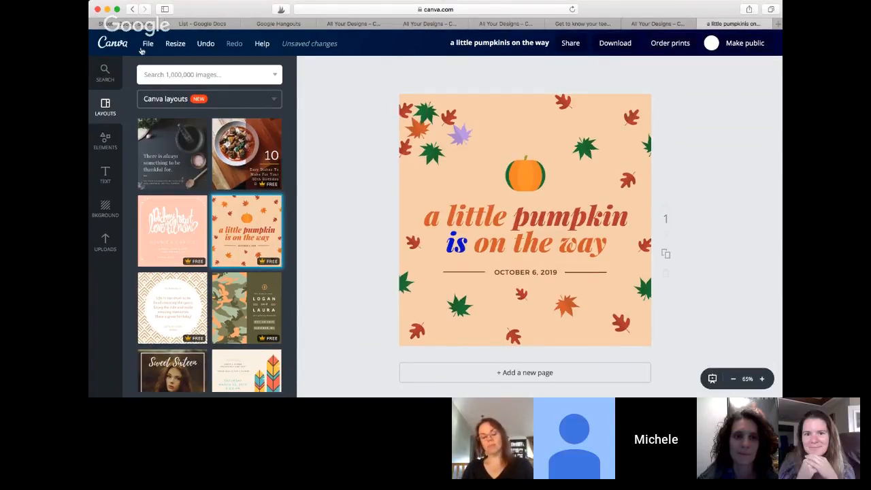
Return to the overview of all designs and look through every available design type, from social media posts to events and ads.
{"action": "left_click", "coordinate": [454, 98]}
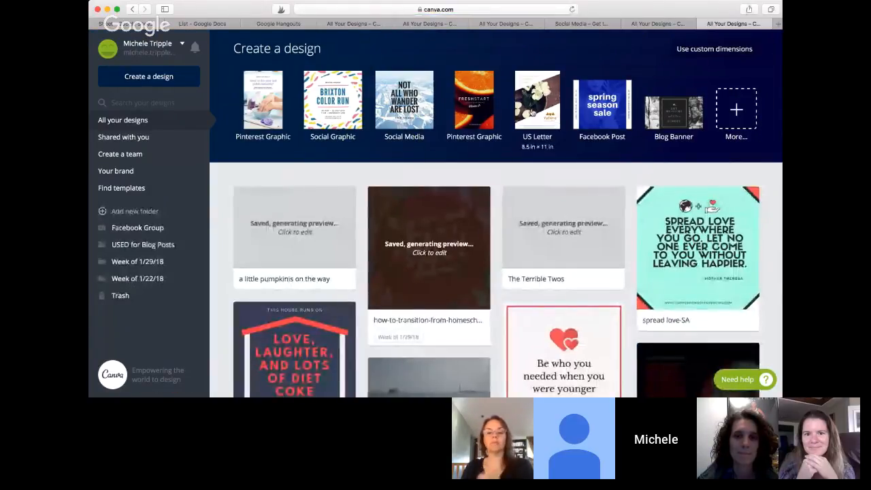
{"action": "left_click", "coordinate": [723, 115]}
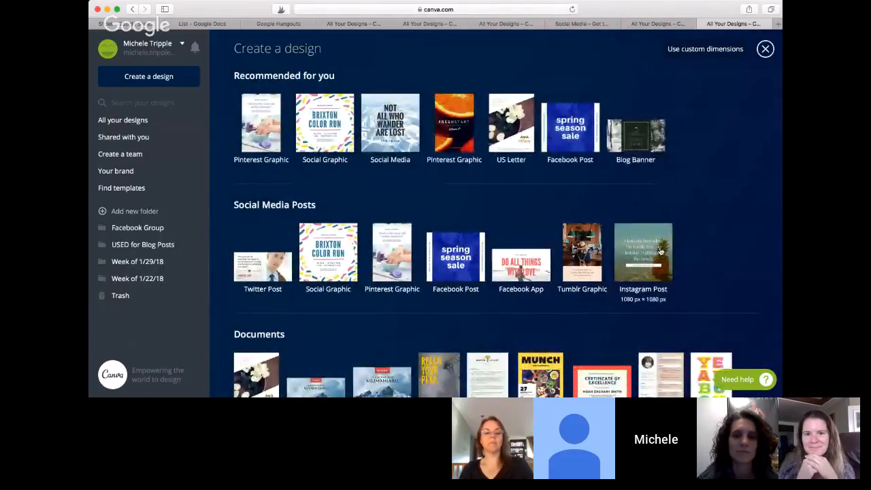
{"action": "scroll", "coordinate": [660, 252], "scroll_direction": "down", "scroll_amount": 1}
{"action": "scroll", "coordinate": [639, 227], "scroll_direction": "down", "scroll_amount": 5}
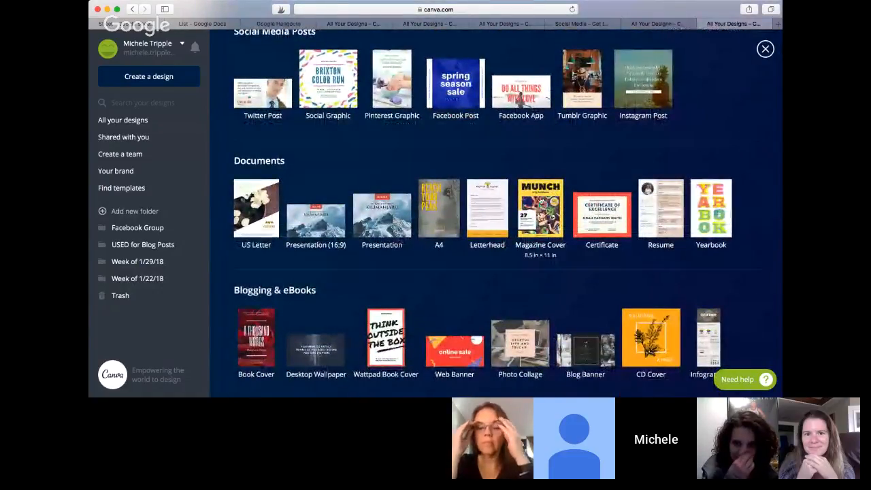
{"action": "scroll", "coordinate": [506, 90], "scroll_direction": "down", "scroll_amount": 3}
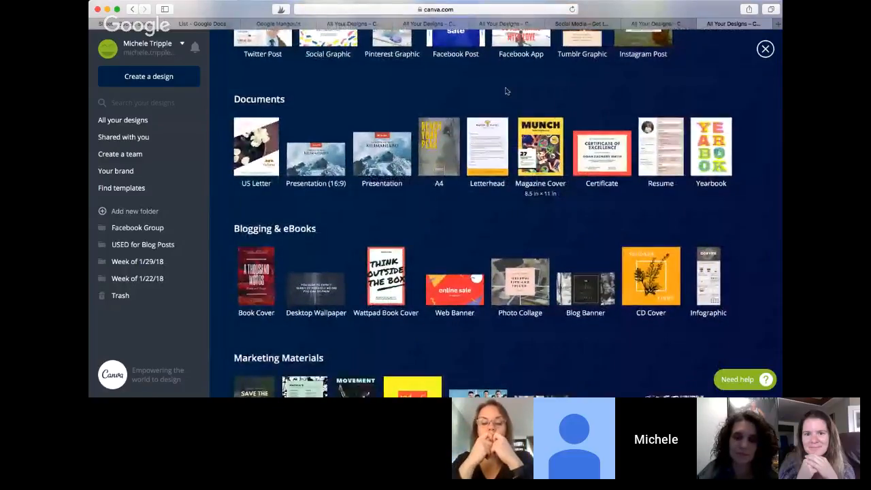
{"action": "scroll", "coordinate": [515, 205], "scroll_direction": "down", "scroll_amount": 8}
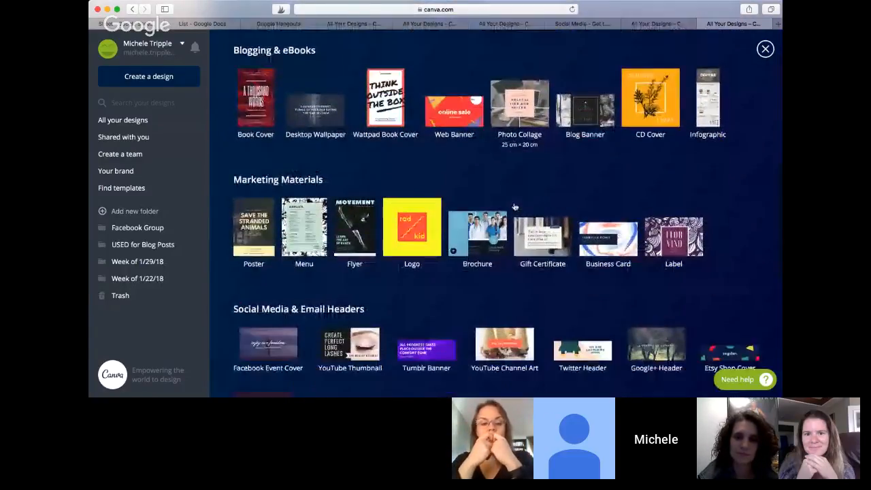
{"action": "scroll", "coordinate": [515, 206], "scroll_direction": "down", "scroll_amount": 6}
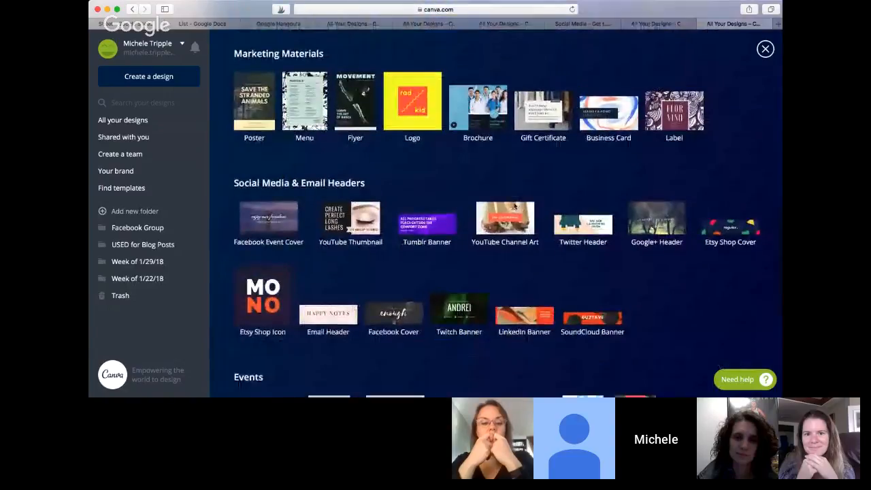
{"action": "scroll", "coordinate": [515, 206], "scroll_direction": "down", "scroll_amount": 11}
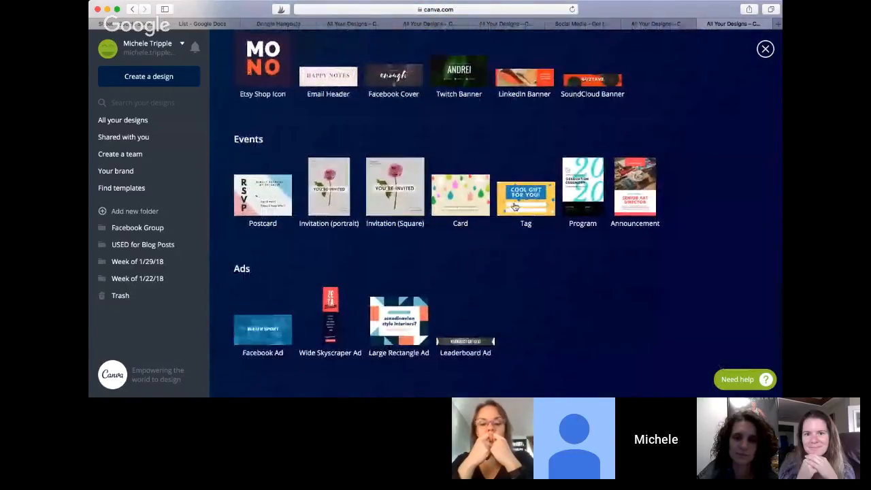
{"action": "scroll", "coordinate": [515, 205], "scroll_direction": "down", "scroll_amount": 1}
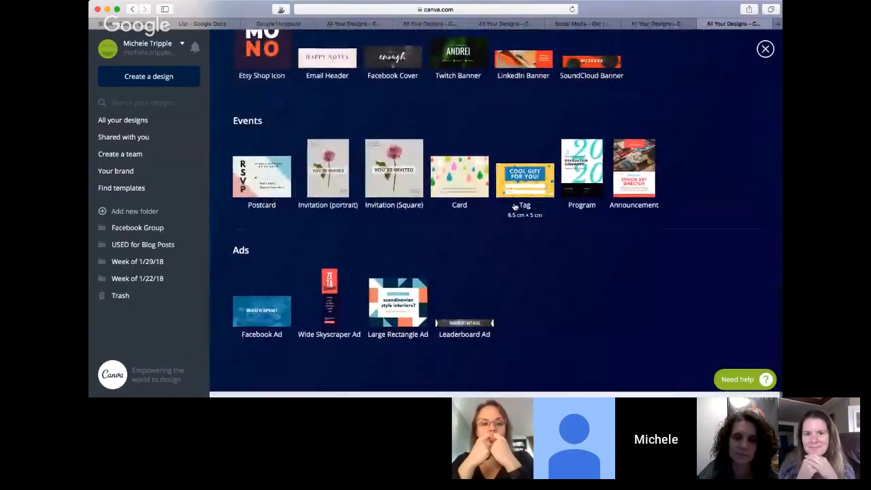
Return to the overview of all designs and open the "love and Diet Coke-SA" design for editing.
{"action": "scroll", "coordinate": [514, 206], "scroll_direction": "up", "scroll_amount": 20}
{"action": "scroll", "coordinate": [515, 206], "scroll_direction": "up", "scroll_amount": 8}
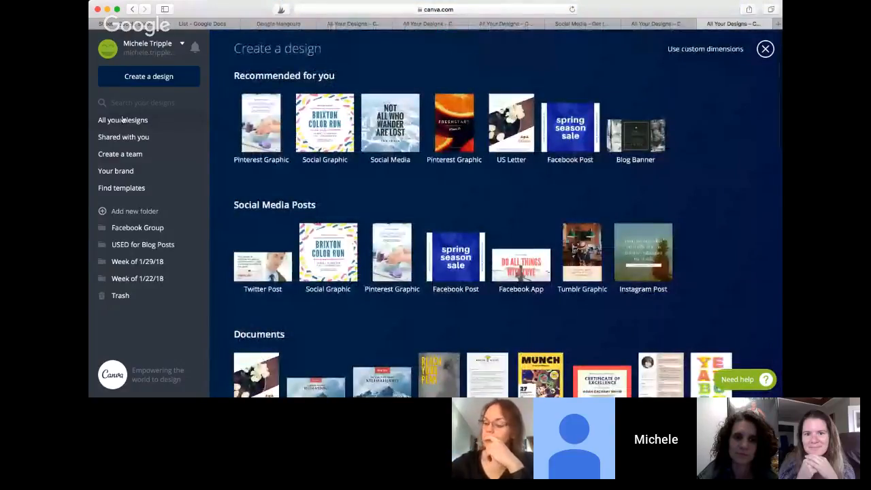
{"action": "left_click", "coordinate": [151, 121]}
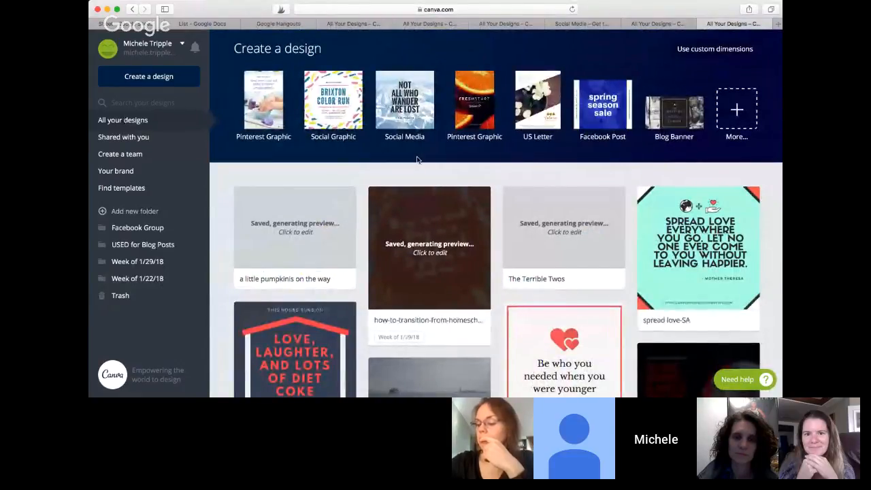
{"action": "scroll", "coordinate": [476, 204], "scroll_direction": "down", "scroll_amount": 3}
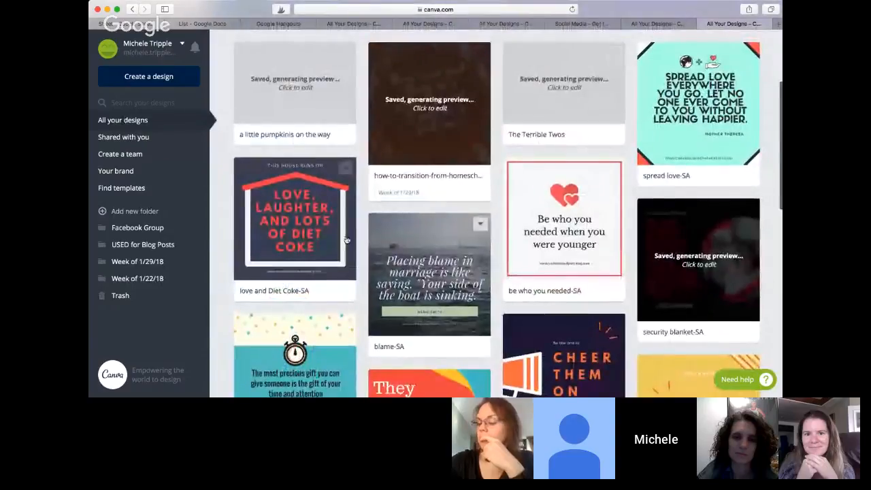
{"action": "left_click", "coordinate": [300, 216]}
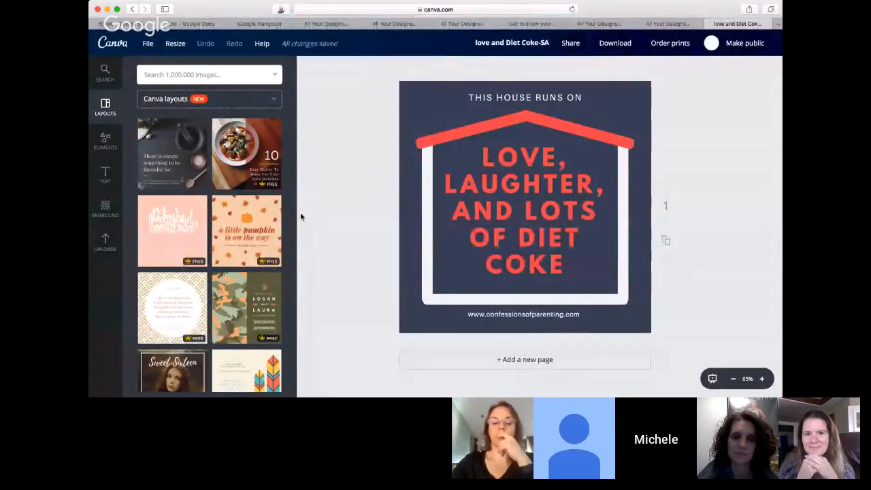
Clear the preselected copy-and-resize formats for the design: both recommended Pinterest Graphic entries and US Letter.
{"action": "left_click", "coordinate": [175, 45]}
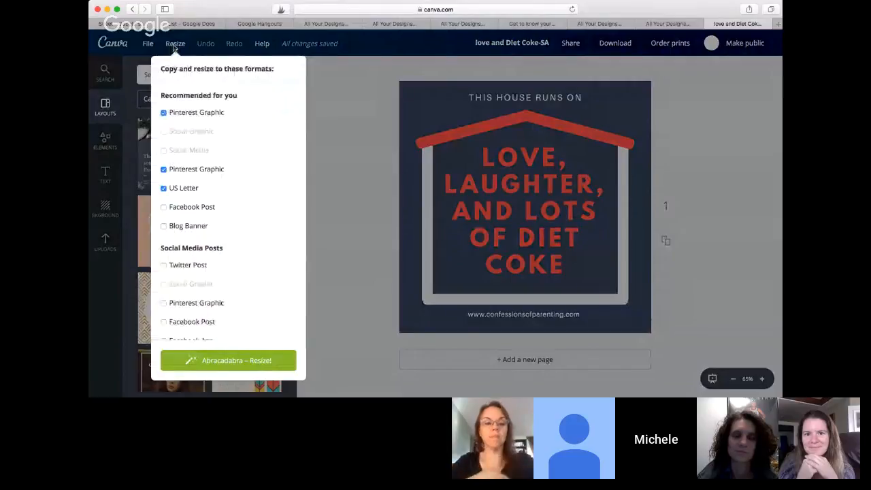
{"action": "left_click", "coordinate": [161, 113]}
{"action": "left_click", "coordinate": [155, 168]}
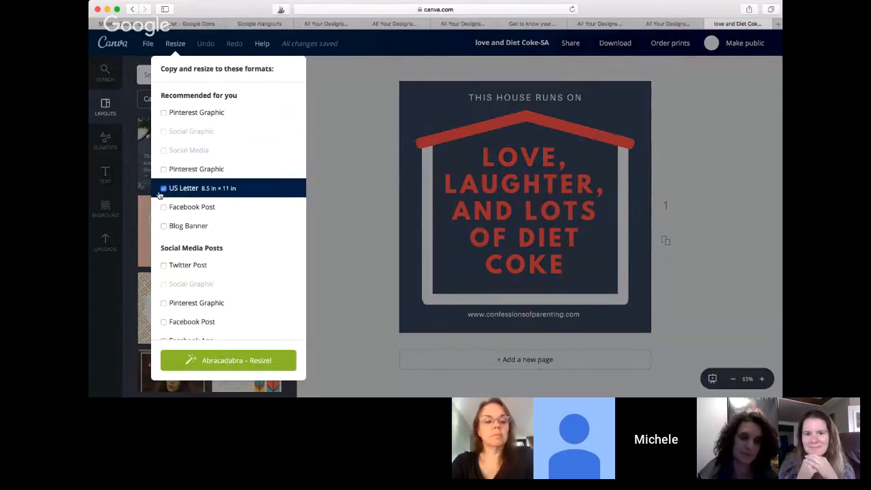
{"action": "left_click", "coordinate": [161, 189]}
Look through the available resize formats and create a copy of the design resized to the first recommended Pinterest Graphic, 735 px × 1102 px.
{"action": "scroll", "coordinate": [188, 231], "scroll_direction": "down", "scroll_amount": 2}
{"action": "scroll", "coordinate": [189, 236], "scroll_direction": "down", "scroll_amount": 15}
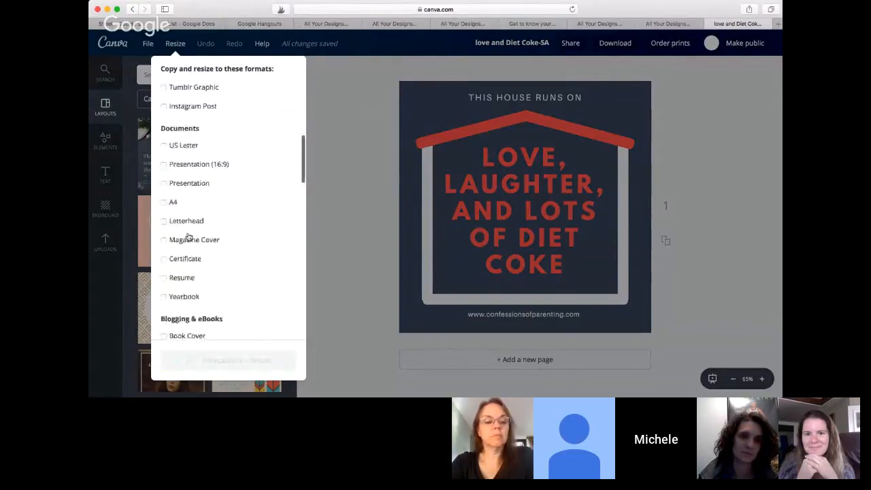
{"action": "scroll", "coordinate": [189, 236], "scroll_direction": "up", "scroll_amount": 15}
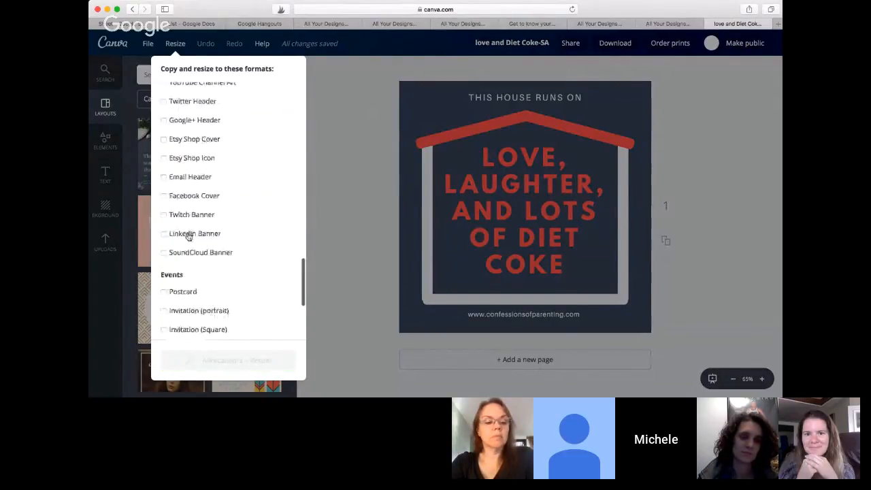
{"action": "scroll", "coordinate": [189, 236], "scroll_direction": "up", "scroll_amount": 5}
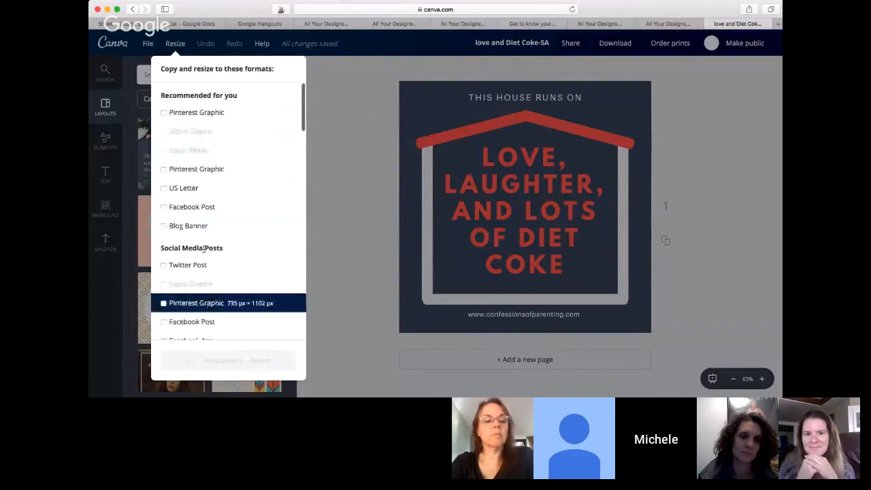
{"action": "left_click", "coordinate": [166, 113]}
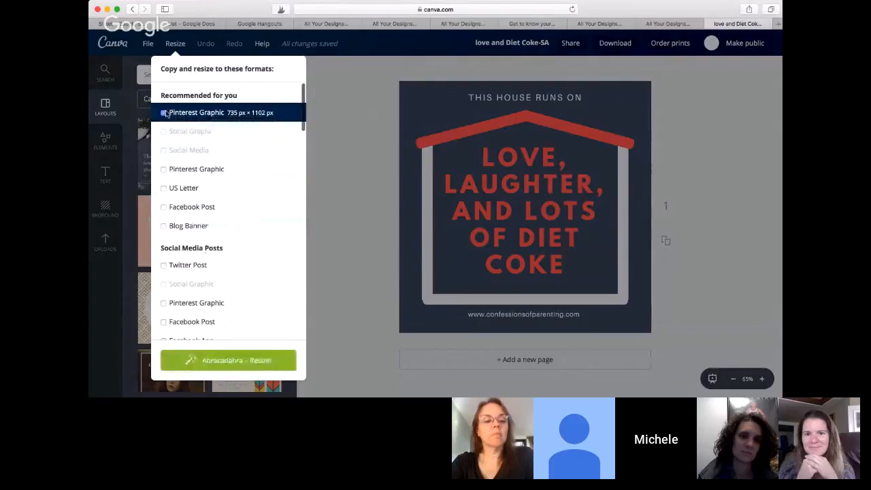
{"action": "left_click", "coordinate": [236, 360]}
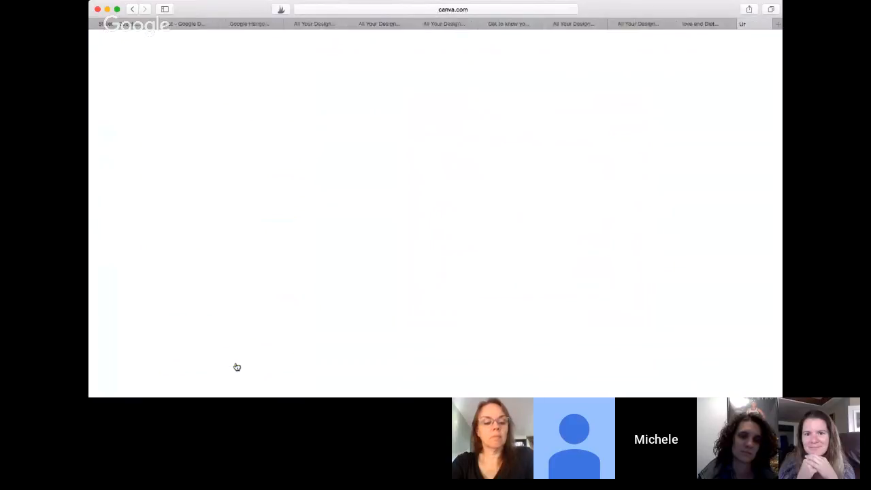